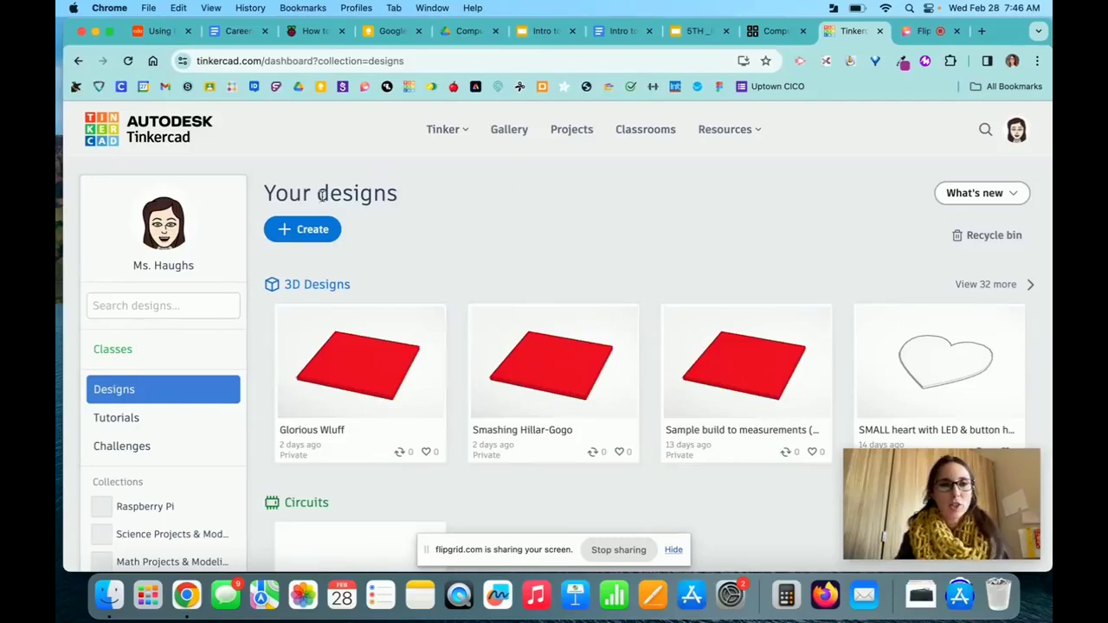
# Choose 3D Design from the dashboard's Create menu to open a blank workplane.
pyautogui.click(296, 231)
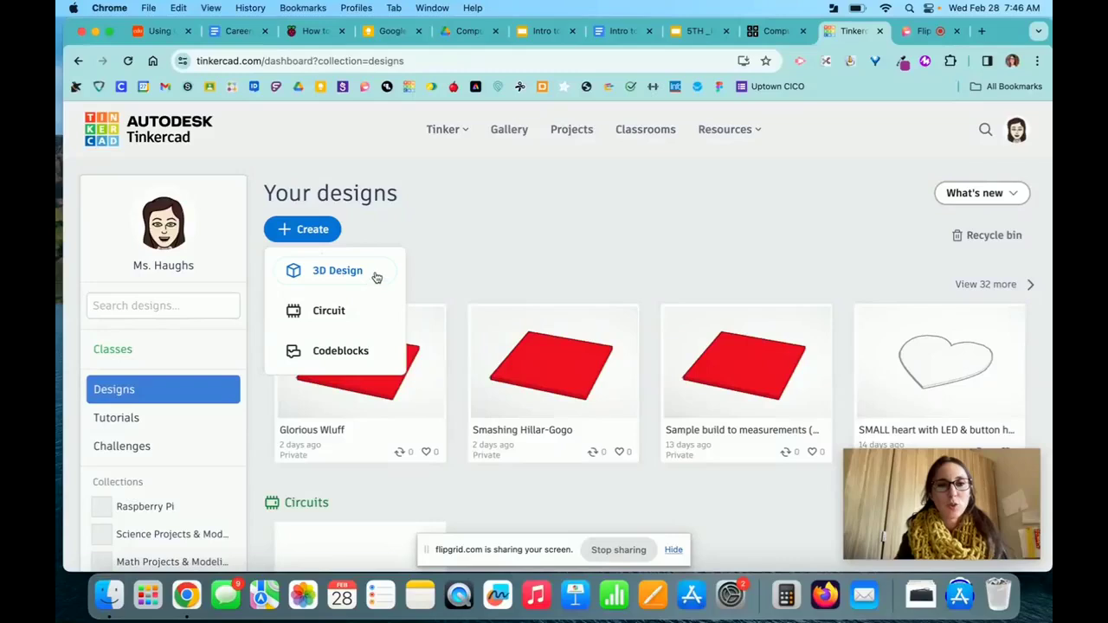
pyautogui.click(376, 272)
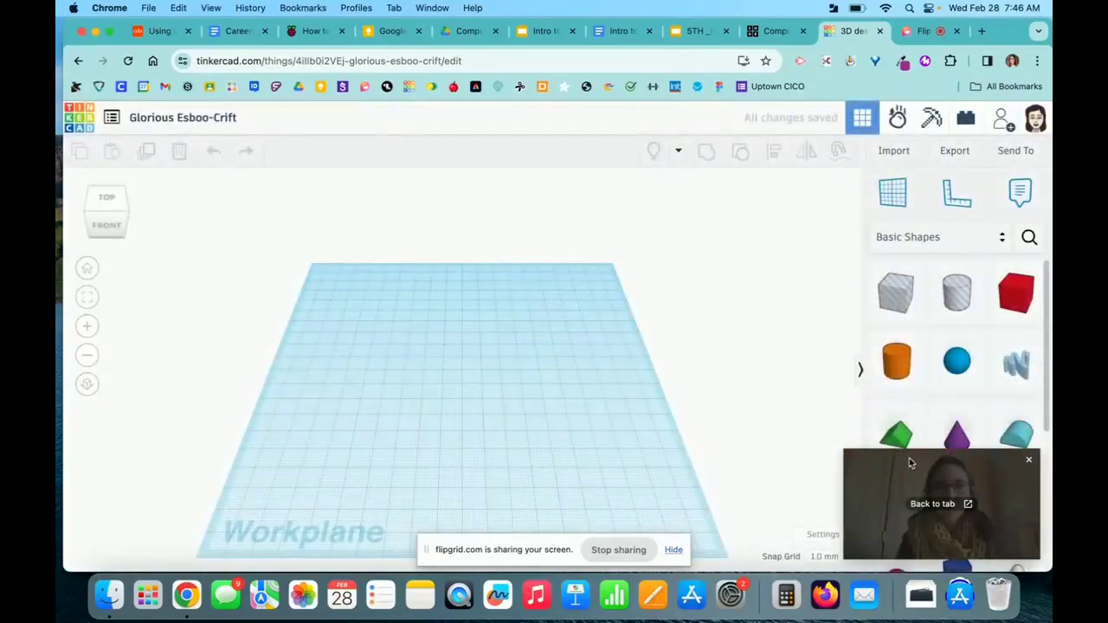
pyautogui.click(909, 458)
pyautogui.moveTo(909, 457); pyautogui.dragTo(715, 121)
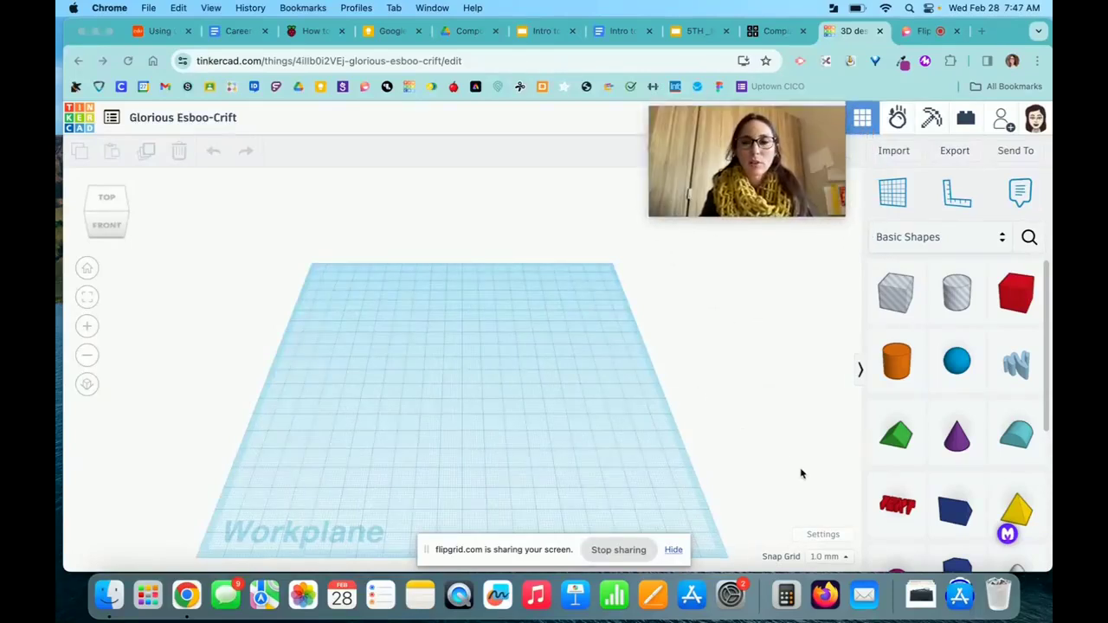
pyautogui.click(824, 536)
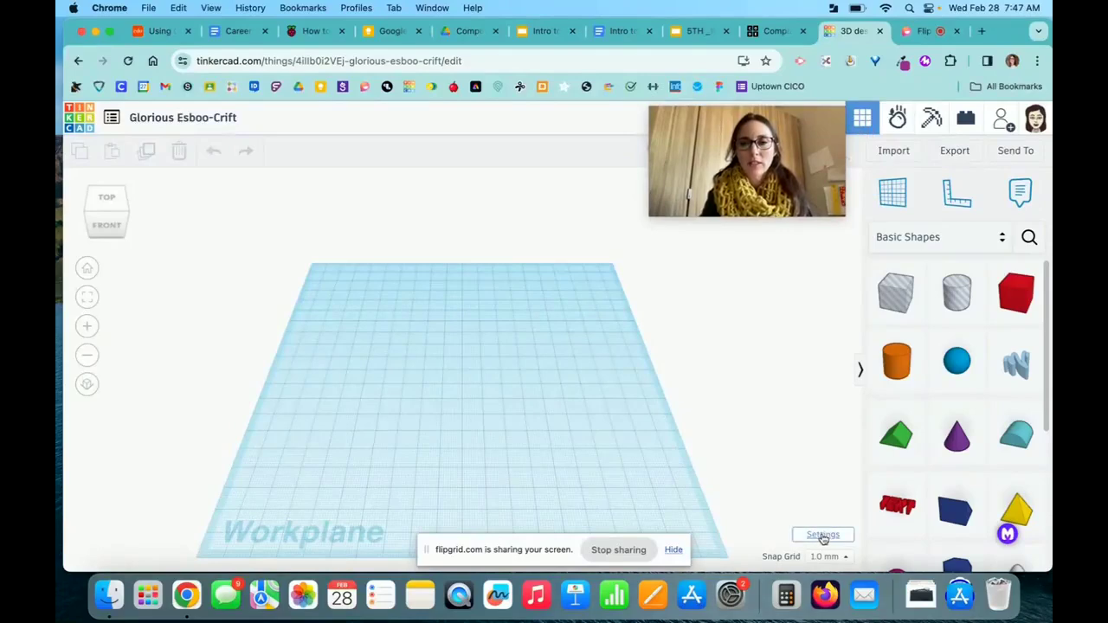
# Set Units to Inches in Workspace settings and close the settings.
pyautogui.click(823, 535)
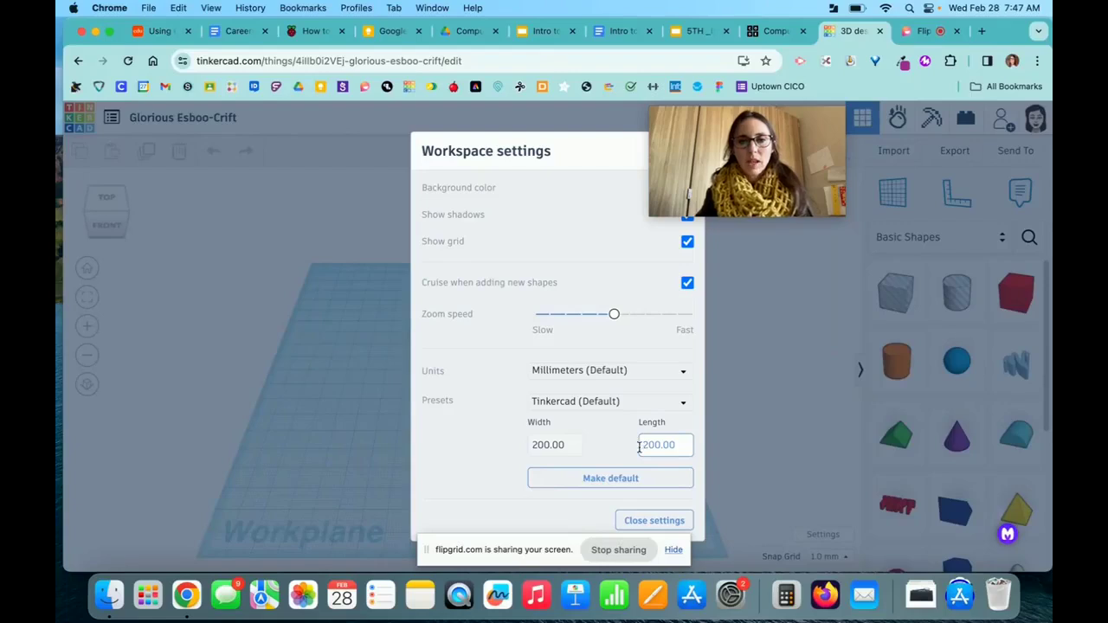
pyautogui.click(660, 373)
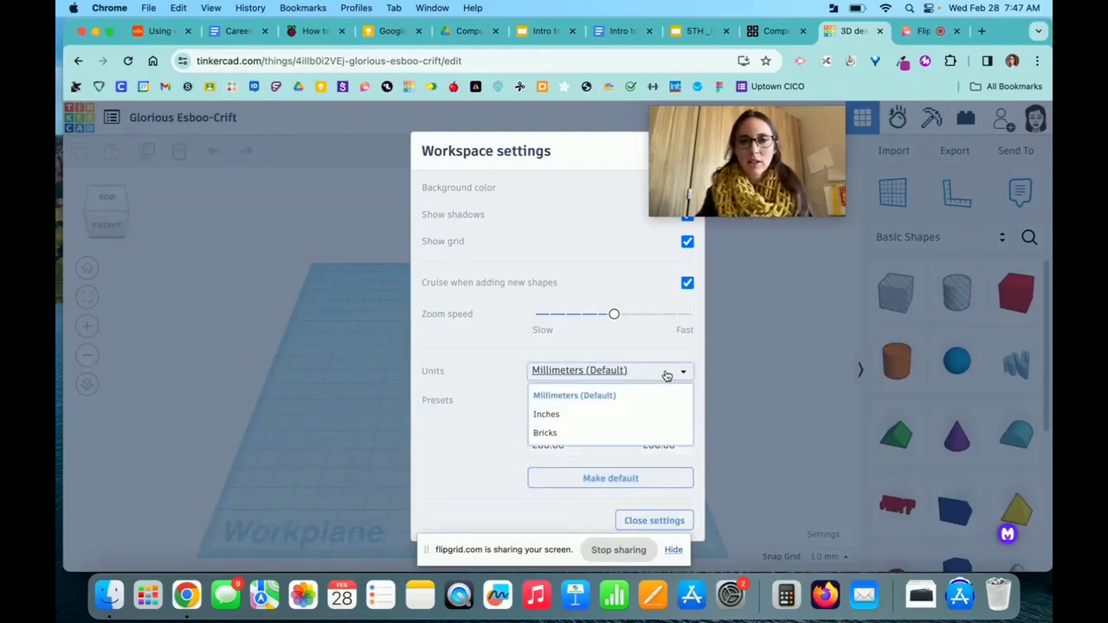
pyautogui.click(655, 419)
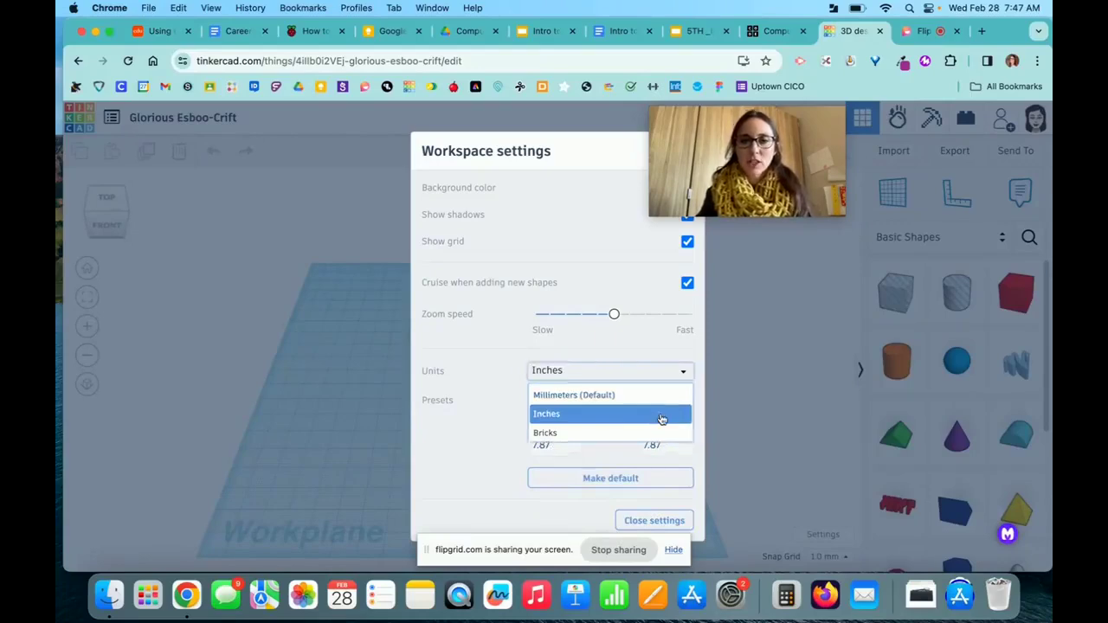
pyautogui.click(679, 524)
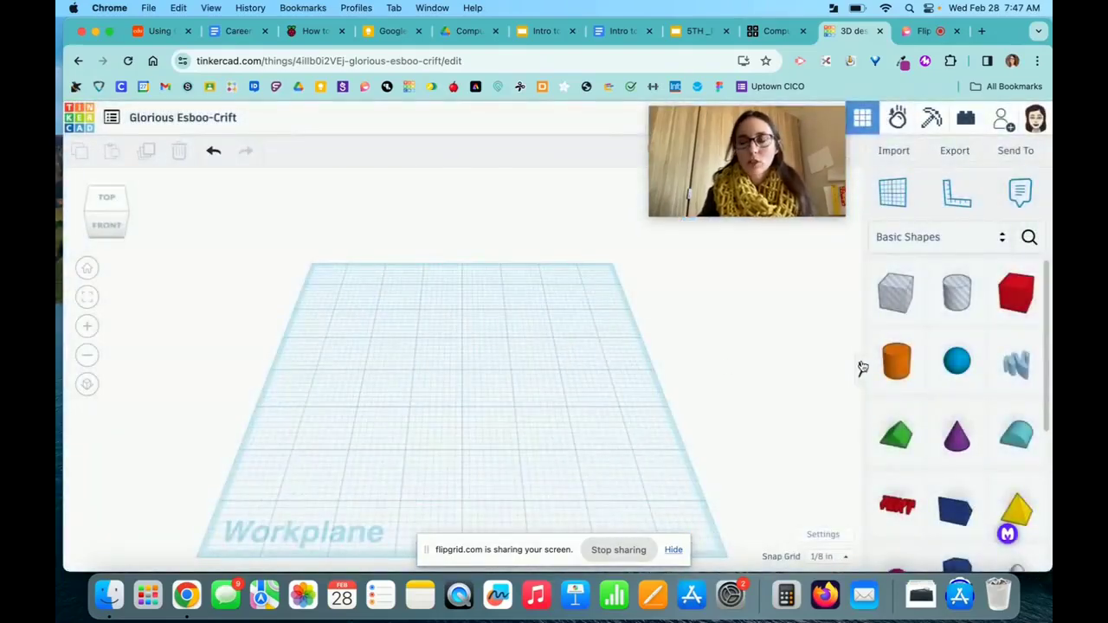
# Drag a Star from Basic Shapes onto the workplane.
pyautogui.scroll(-2, 978, 424)
pyautogui.scroll(-5, 978, 424)
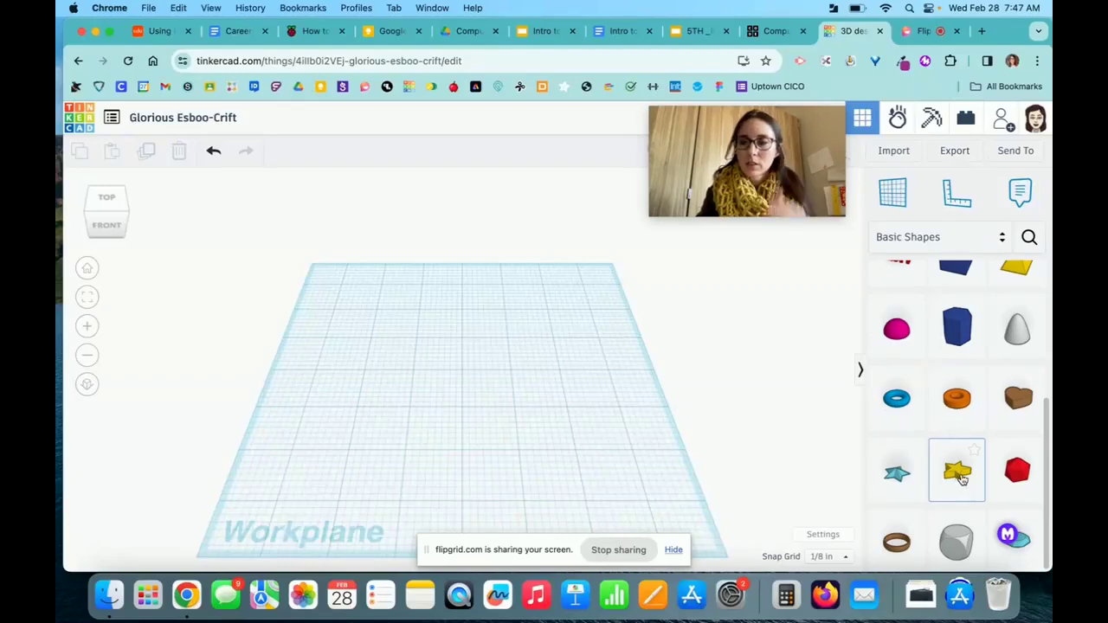
pyautogui.moveTo(958, 483); pyautogui.dragTo(415, 352)
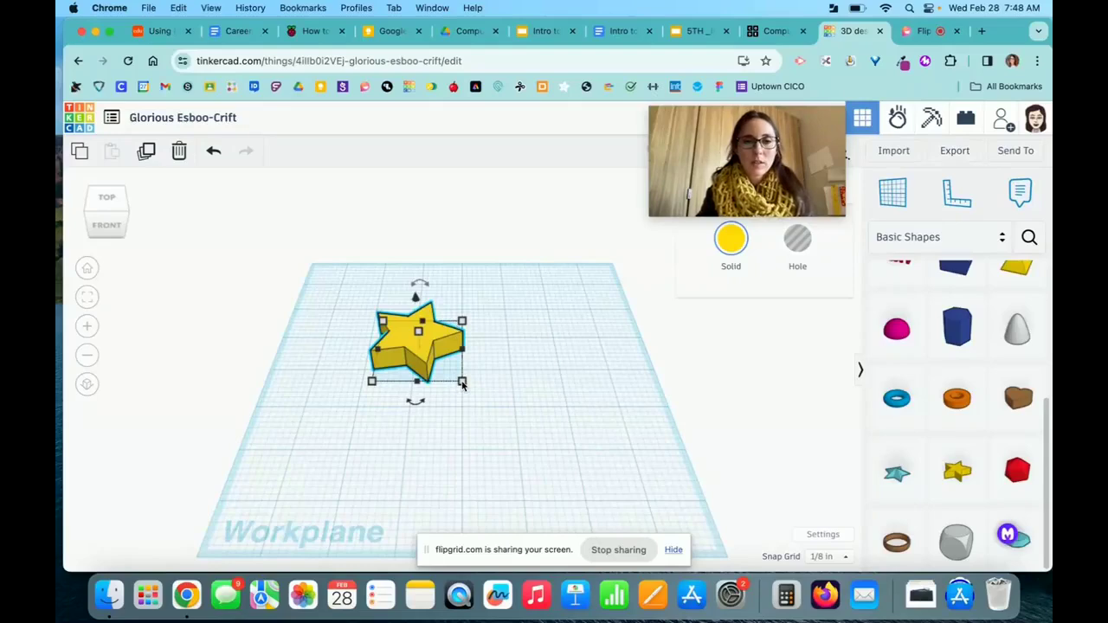
# Try enlarging the star by its corner handle twice, undoing each resize.
pyautogui.moveTo(463, 383)
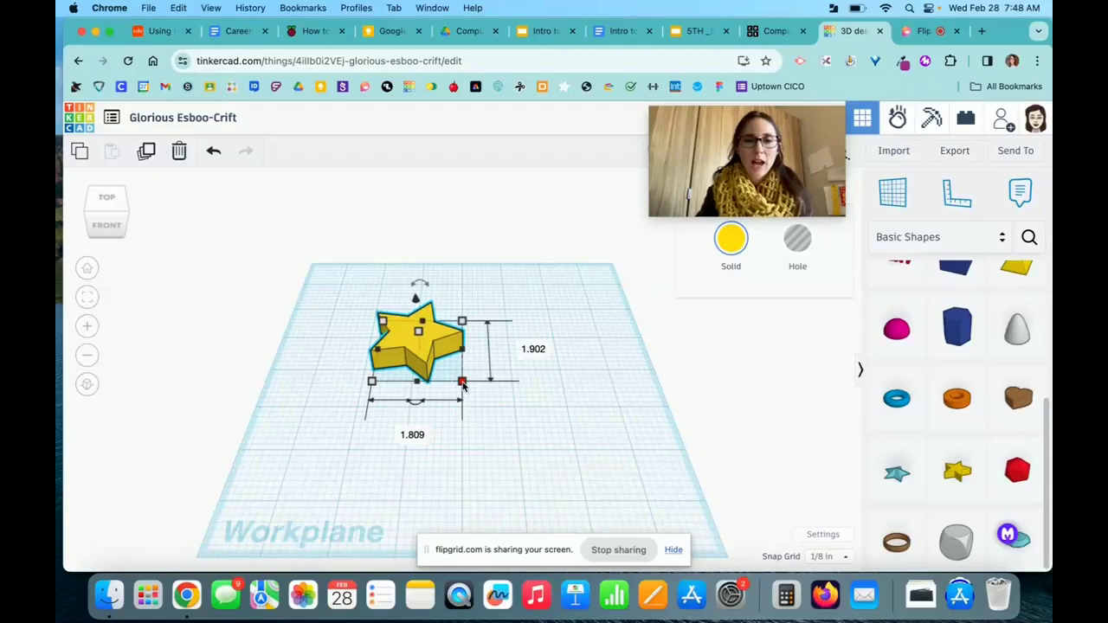
pyautogui.moveTo(463, 385); pyautogui.dragTo(512, 433)
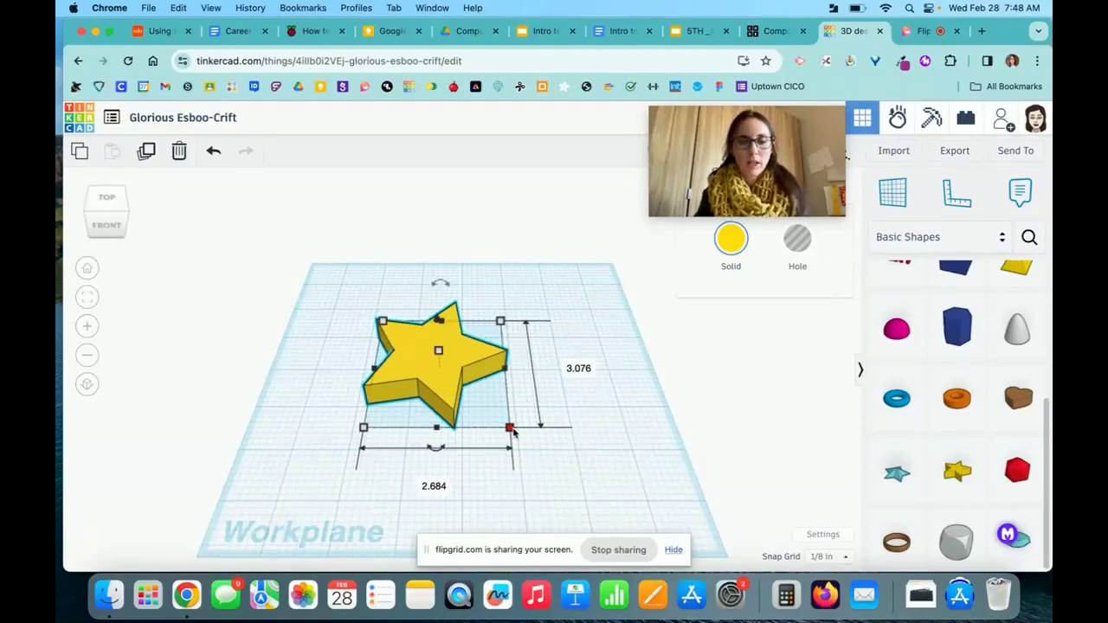
pyautogui.press('super+z')
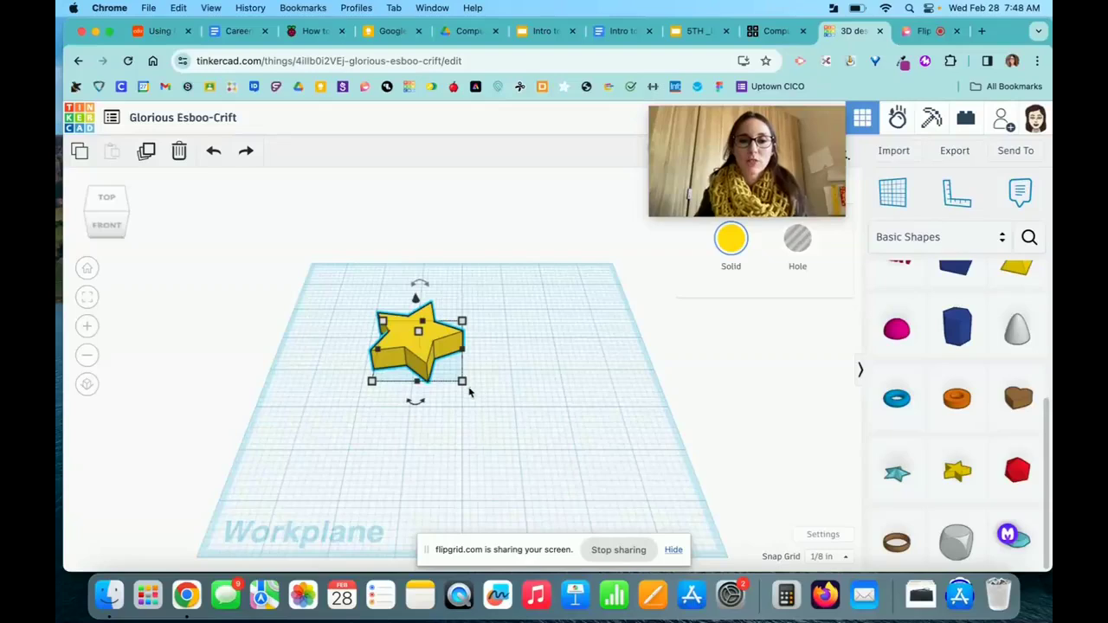
pyautogui.moveTo(462, 384); pyautogui.dragTo(546, 458)
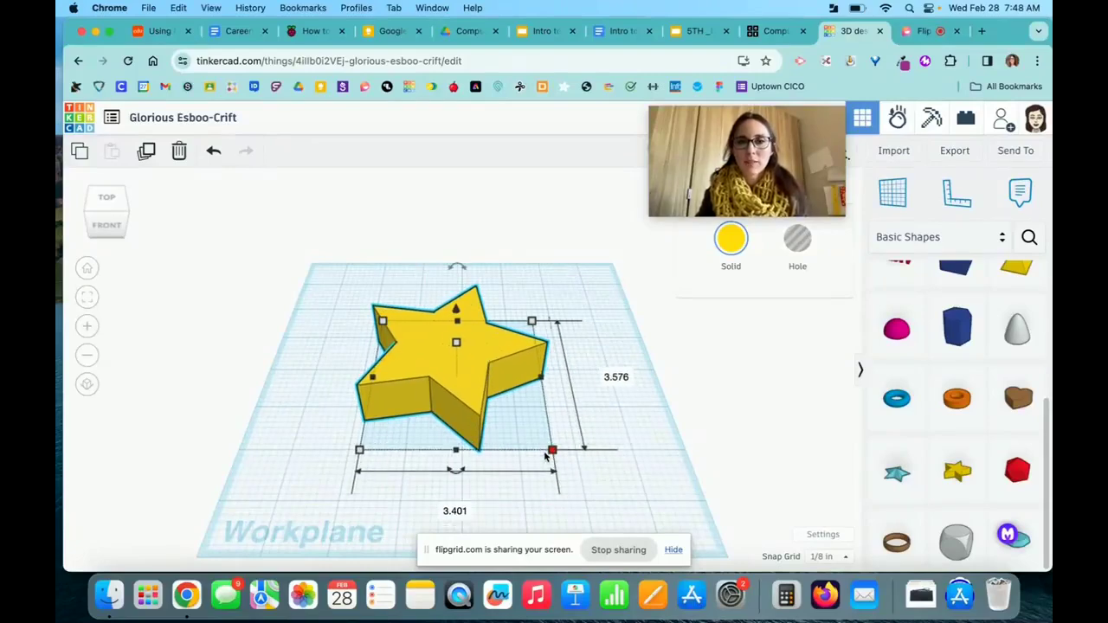
pyautogui.press('super+z')
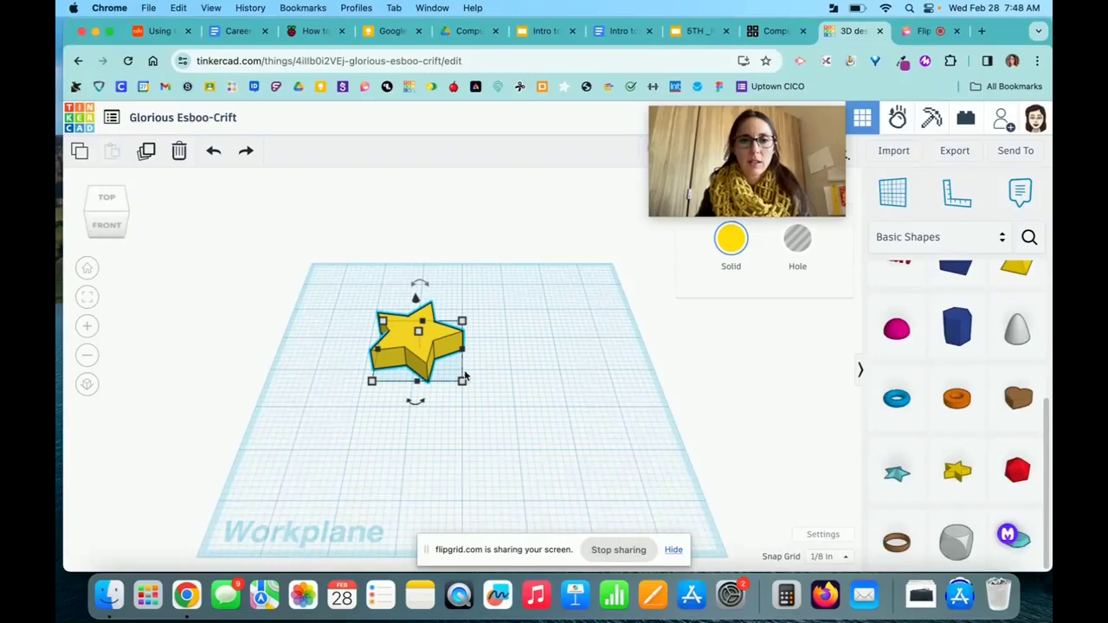
pyautogui.moveTo(463, 384)
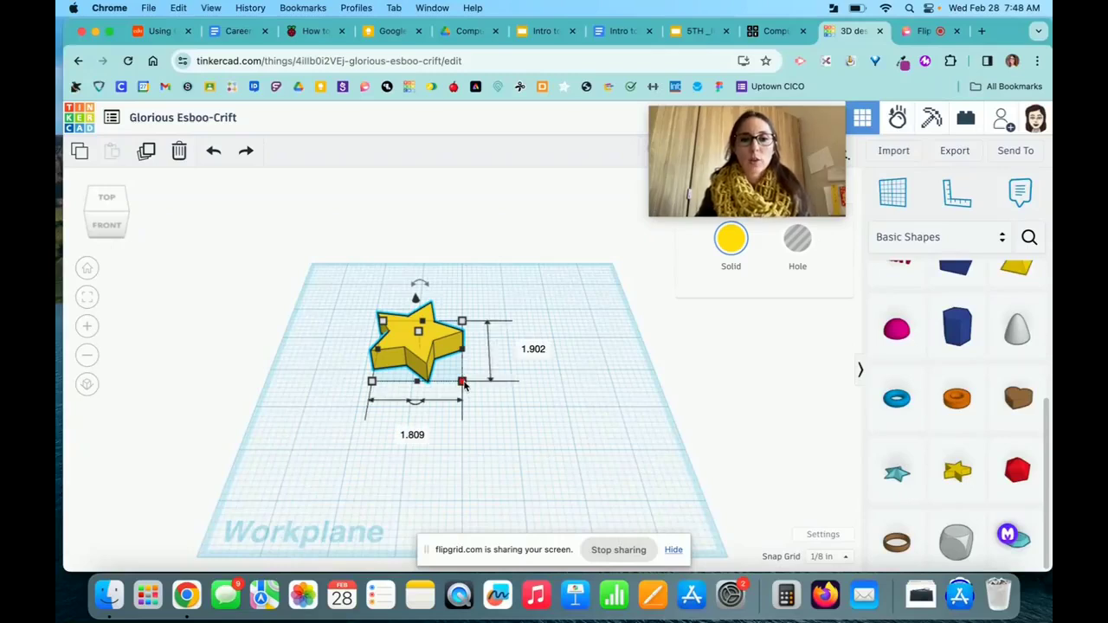
# Set the star's width and length to 2 inches and move it toward the workplane centre.
pyautogui.click(411, 435)
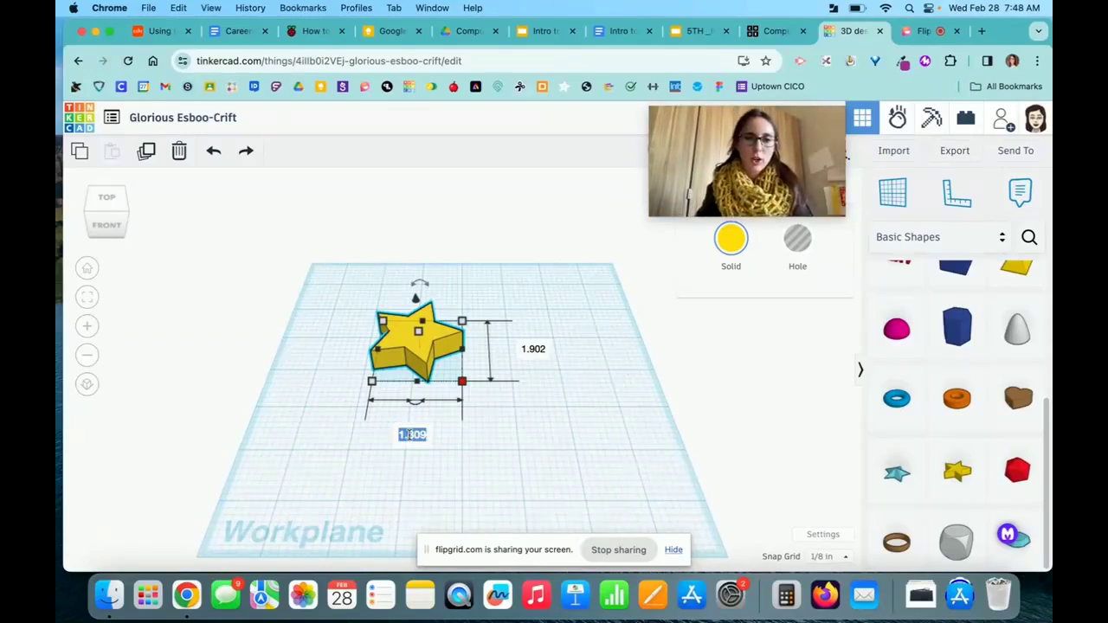
pyautogui.write('2')
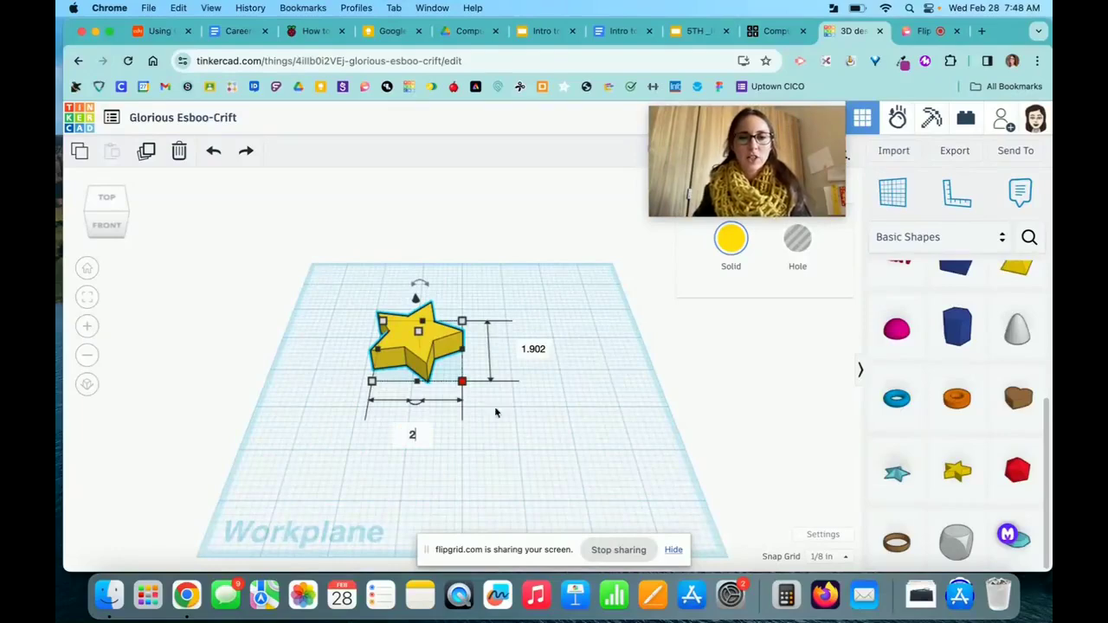
pyautogui.click(531, 349)
pyautogui.write('2')
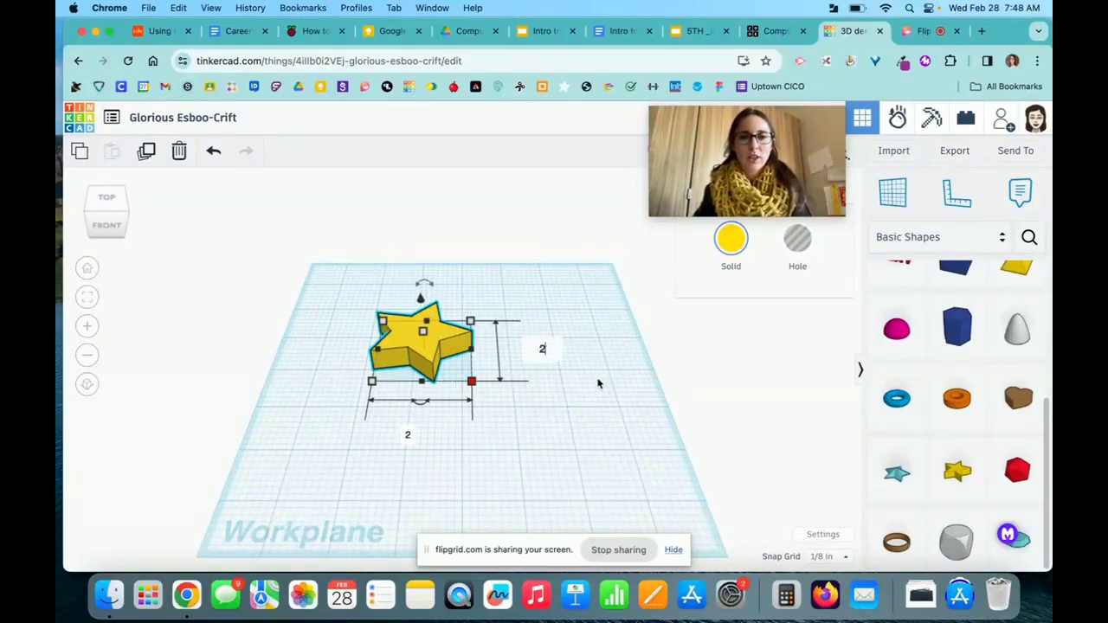
pyautogui.press('Return')
pyautogui.moveTo(437, 347); pyautogui.dragTo(483, 364)
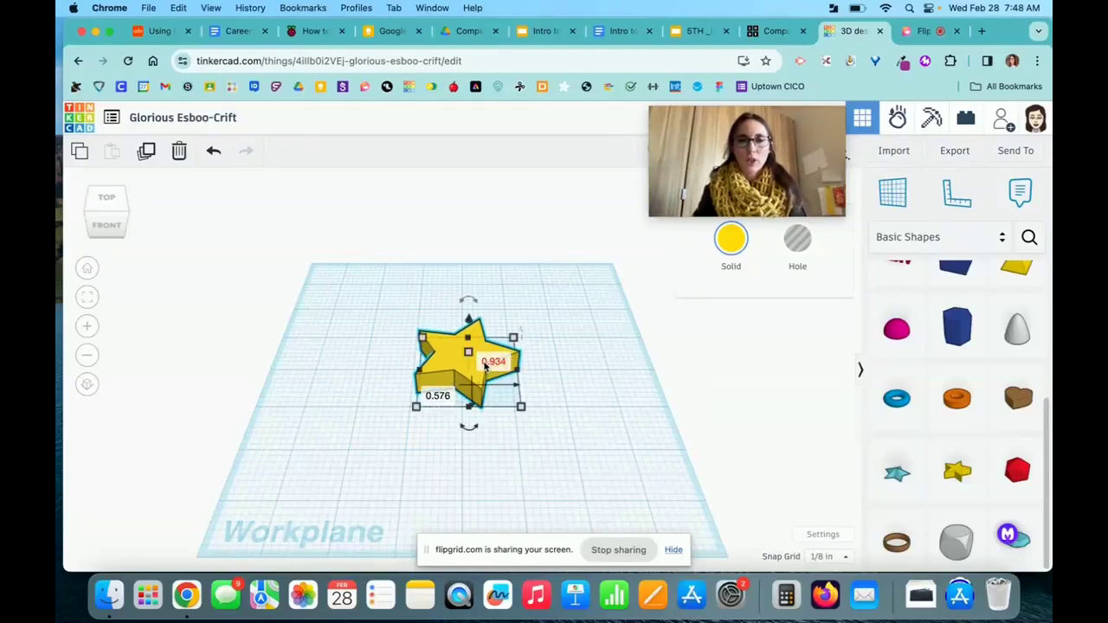
pyautogui.moveTo(556, 406)
pyautogui.mouseDown(button='right')
pyautogui.moveTo(553, 369)
pyautogui.moveTo(542, 435)
pyautogui.moveTo(559, 386)
pyautogui.mouseUp(button='right')
# Drag the star's height handle down until the star is about 1/8 inch thick.
pyautogui.click(554, 369)
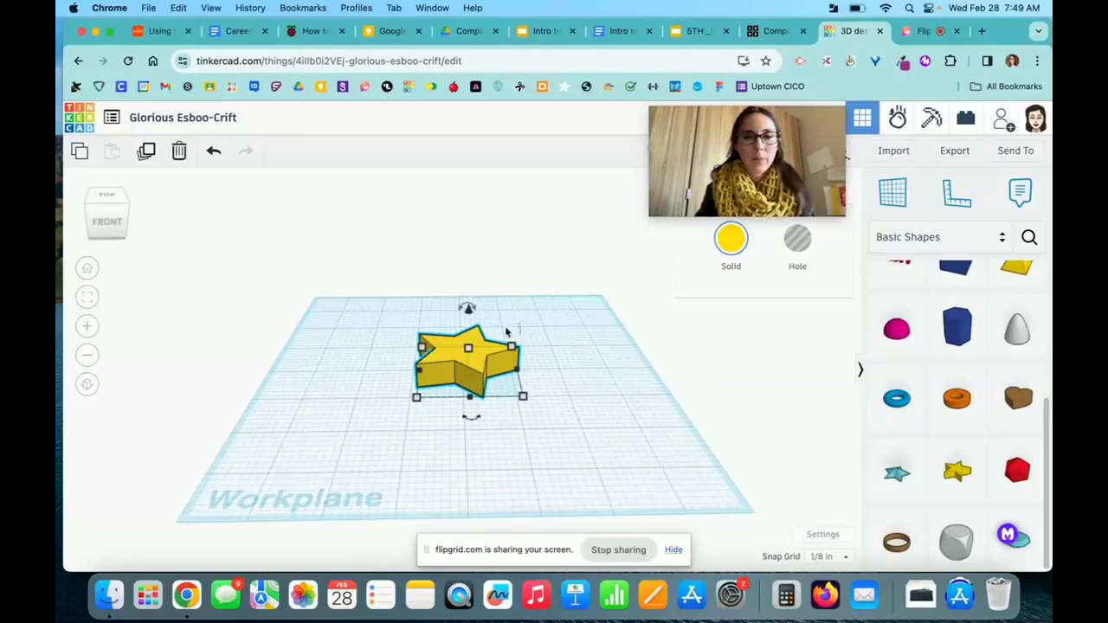
pyautogui.moveTo(554, 369); pyautogui.dragTo(547, 416, button='right')
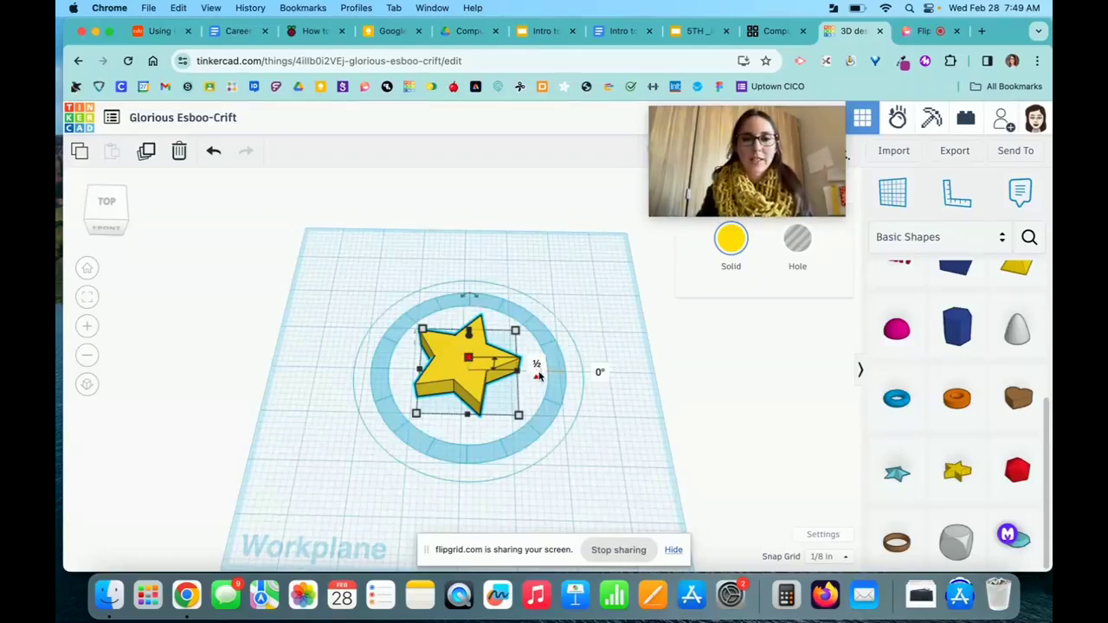
pyautogui.click(535, 364)
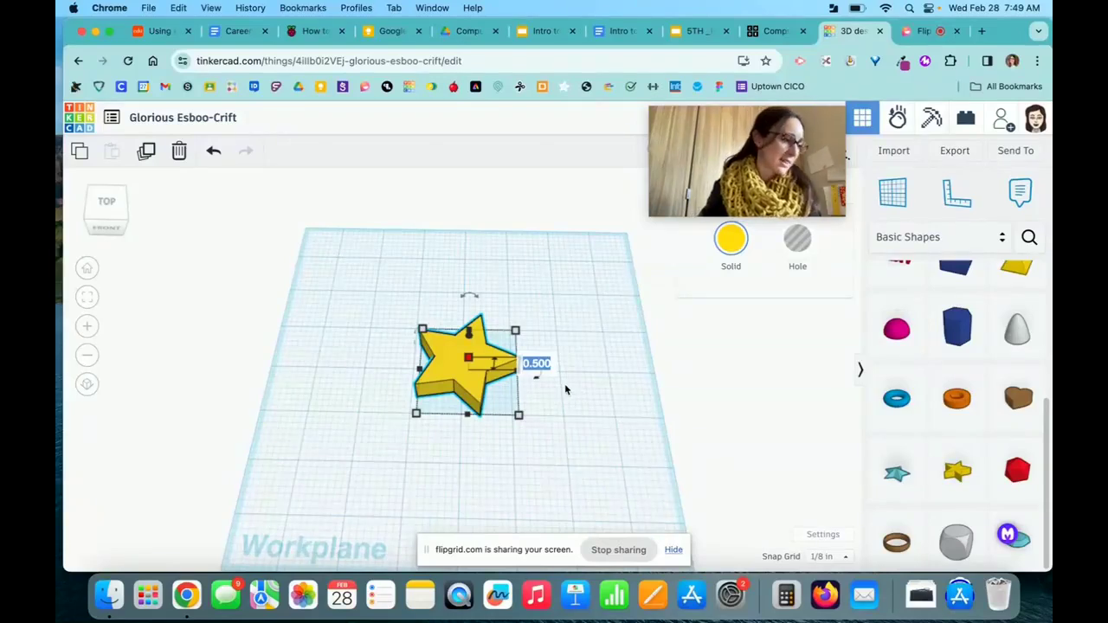
pyautogui.moveTo(564, 386); pyautogui.dragTo(563, 339, button='right')
pyautogui.click(470, 351)
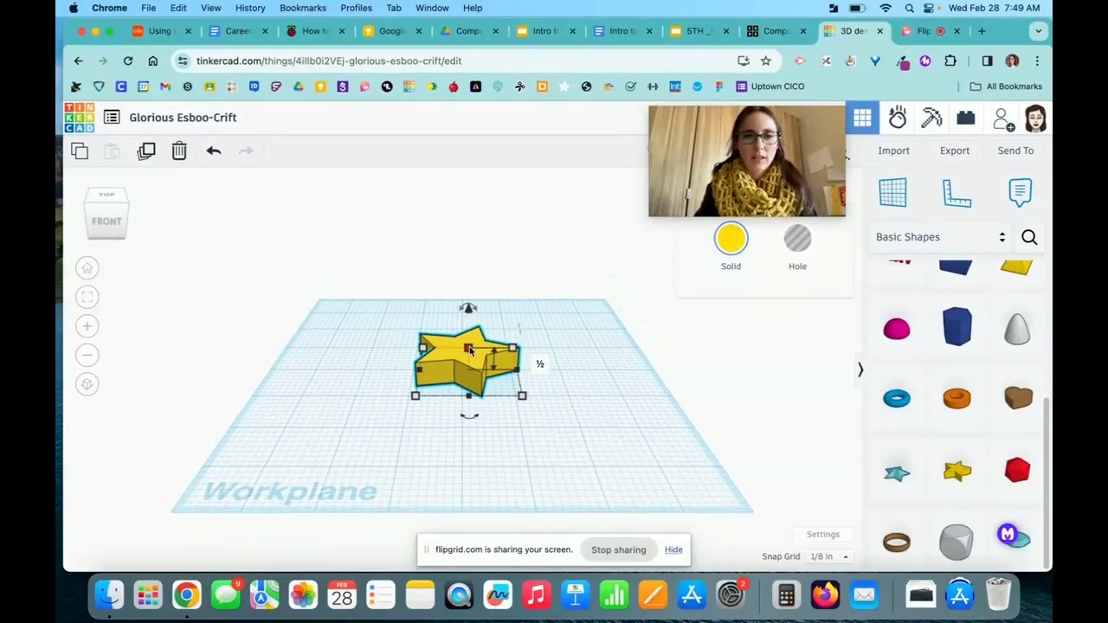
pyautogui.moveTo(470, 351); pyautogui.dragTo(467, 365)
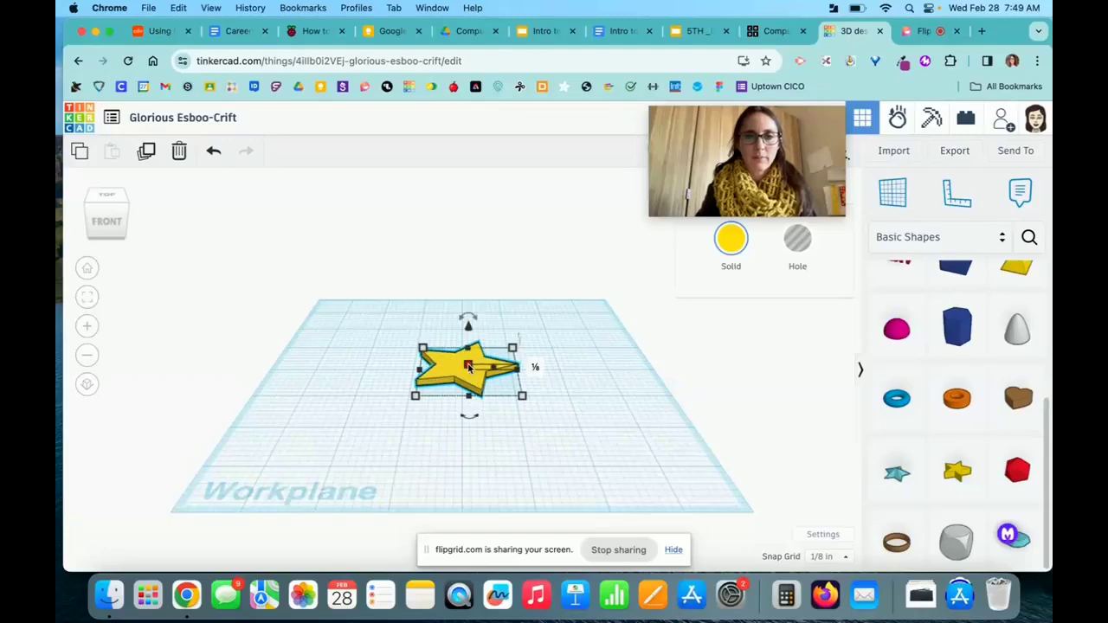
pyautogui.click(557, 431)
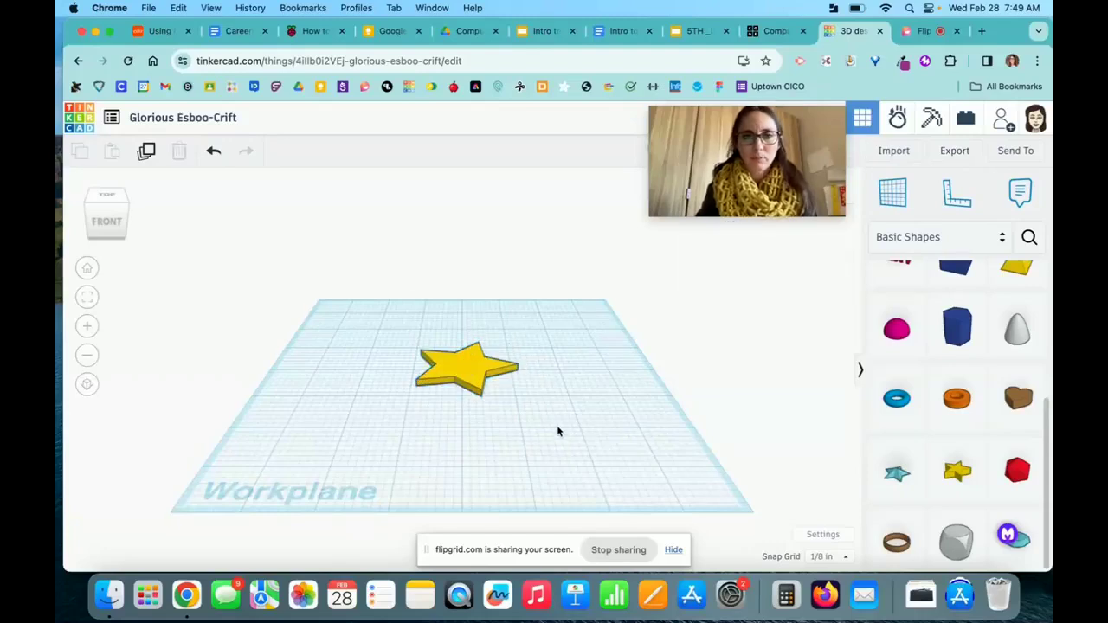
pyautogui.moveTo(558, 431); pyautogui.dragTo(593, 473, button='right')
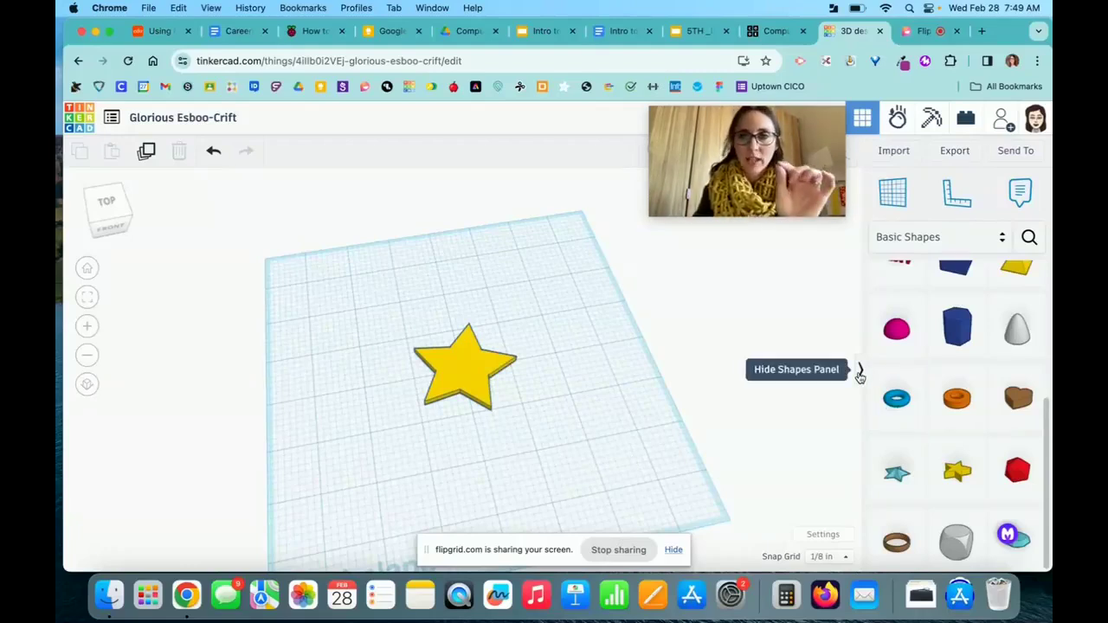
pyautogui.scroll(5, 1008, 333)
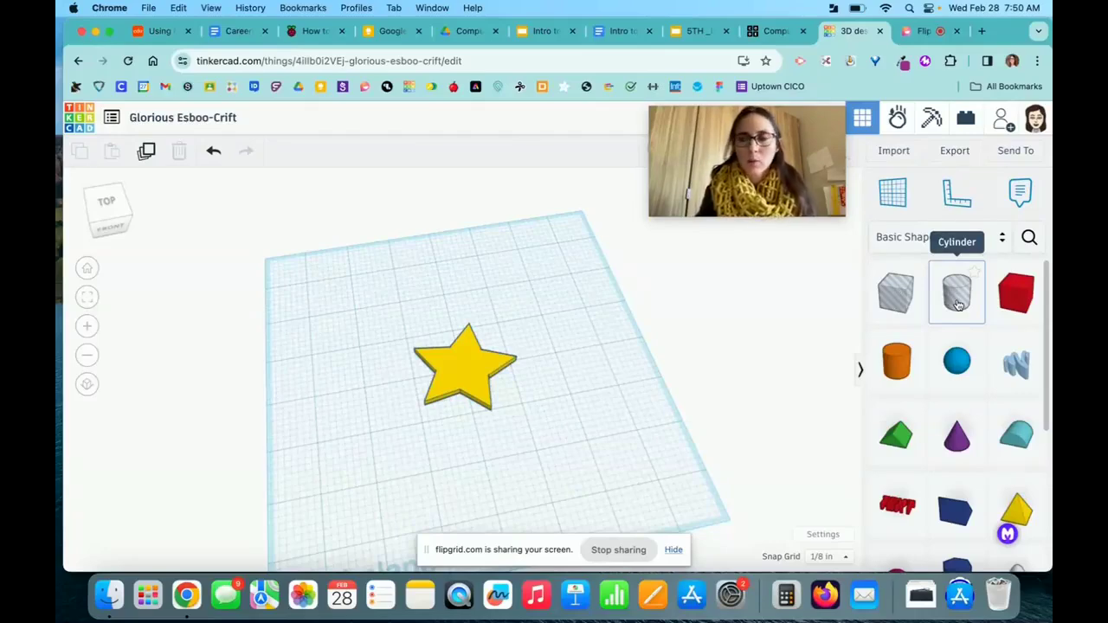
# Place a 1 by 1 inch cylinder hole on the workplane beside the star.
pyautogui.moveTo(958, 305); pyautogui.dragTo(546, 344)
pyautogui.moveTo(580, 404); pyautogui.dragTo(576, 370, button='right')
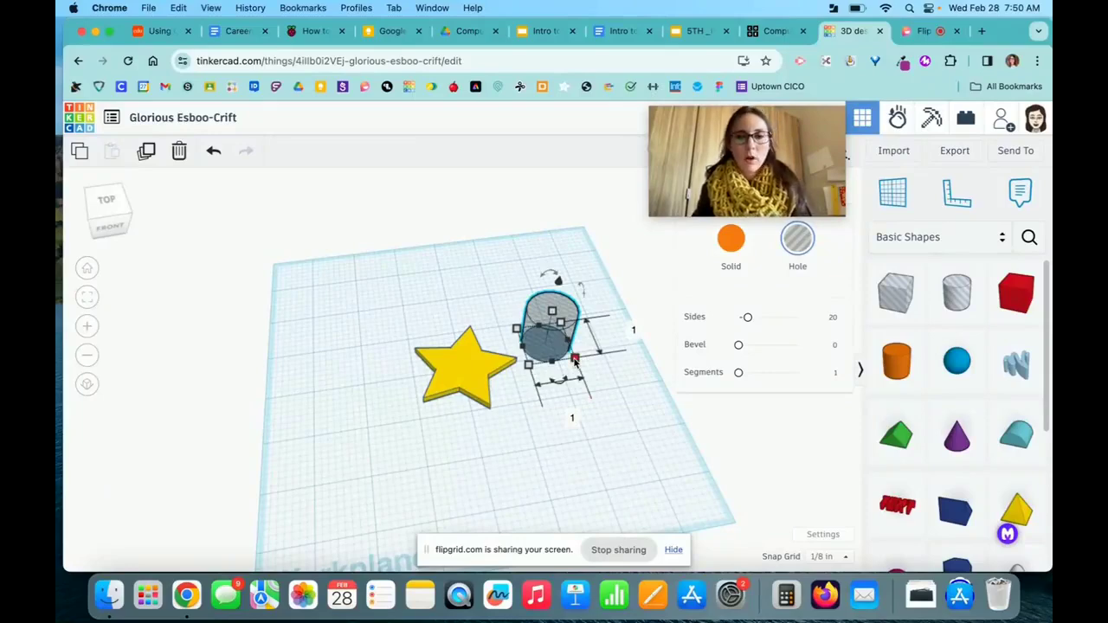
# Resize the cylinder hole to 0.25 by 0.25 inches.
pyautogui.click(571, 418)
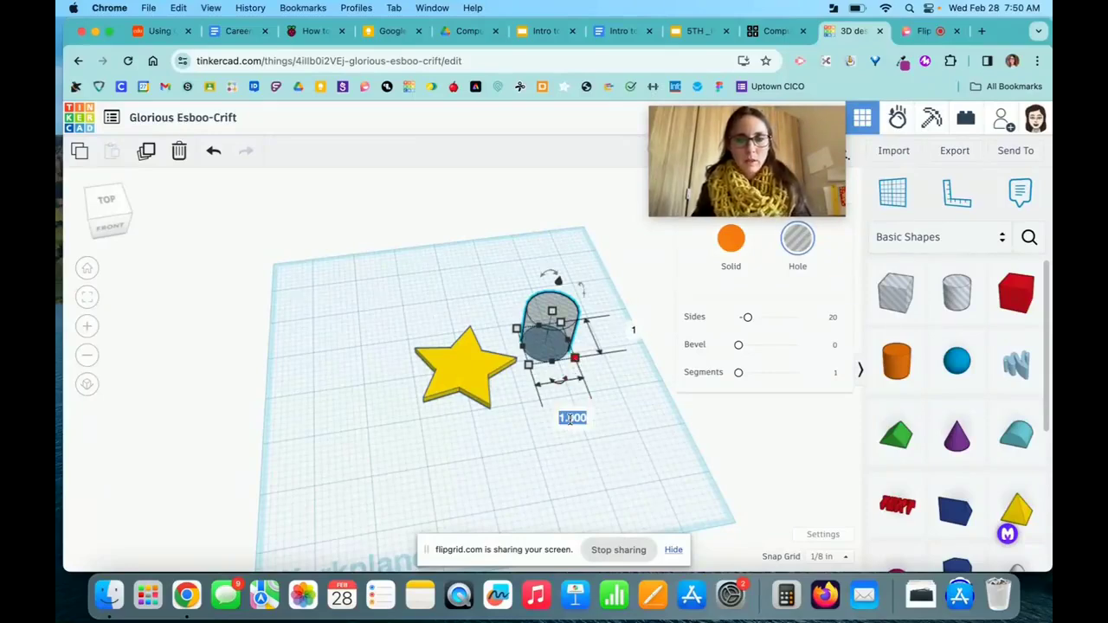
pyautogui.write('.25')
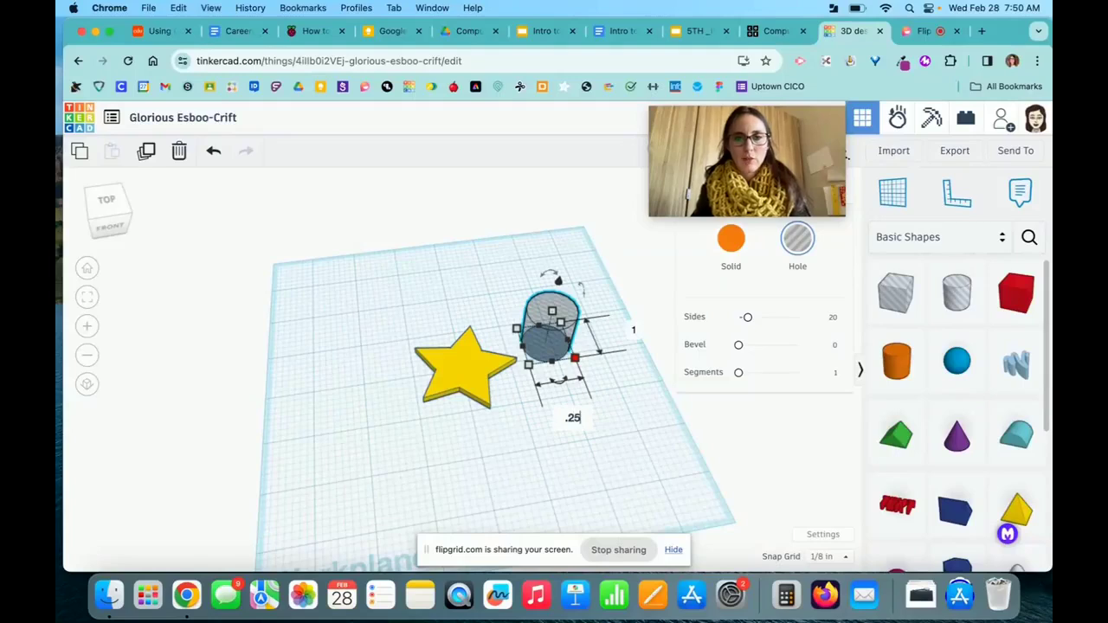
pyautogui.click(636, 330)
pyautogui.write('.25')
pyautogui.press('Return')
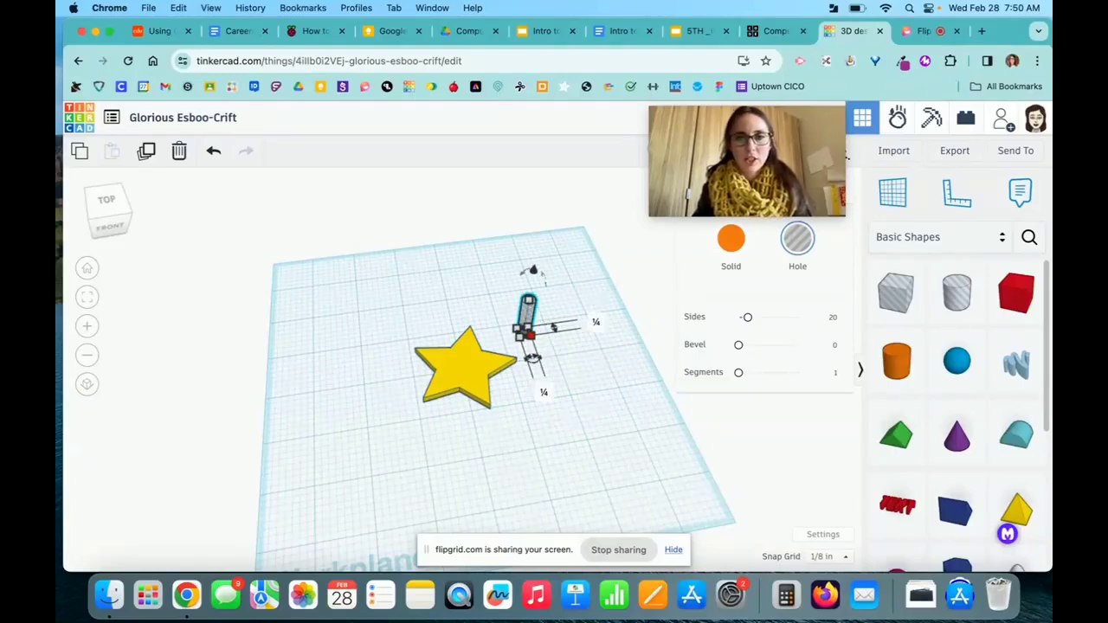
# Shrink the hole further to 0.125 by 0.125 inches.
pyautogui.click(576, 386)
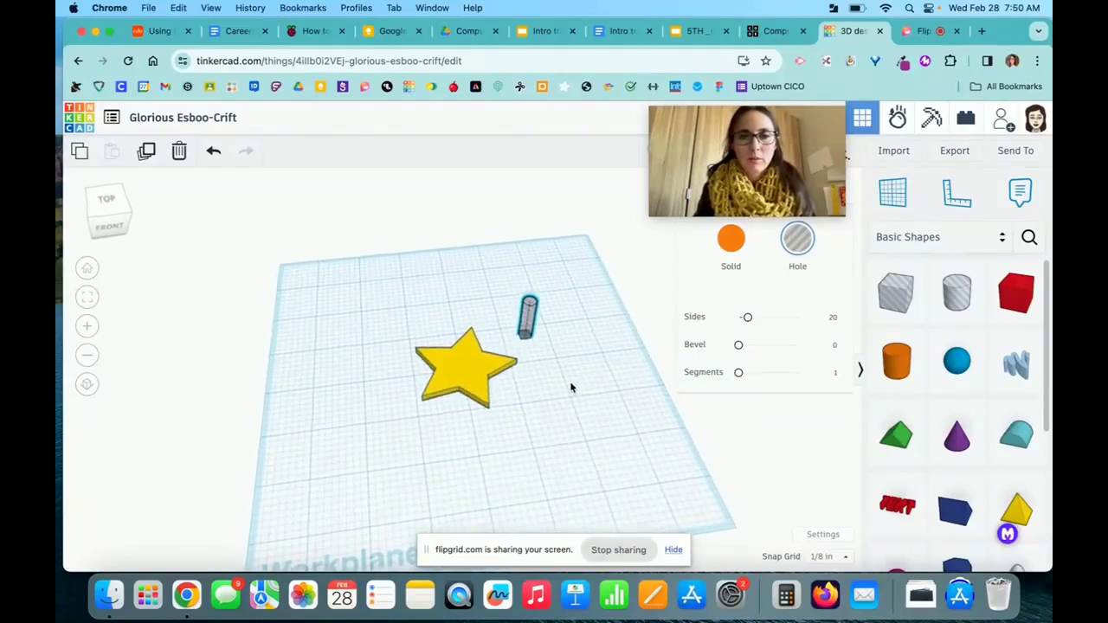
pyautogui.click(528, 322)
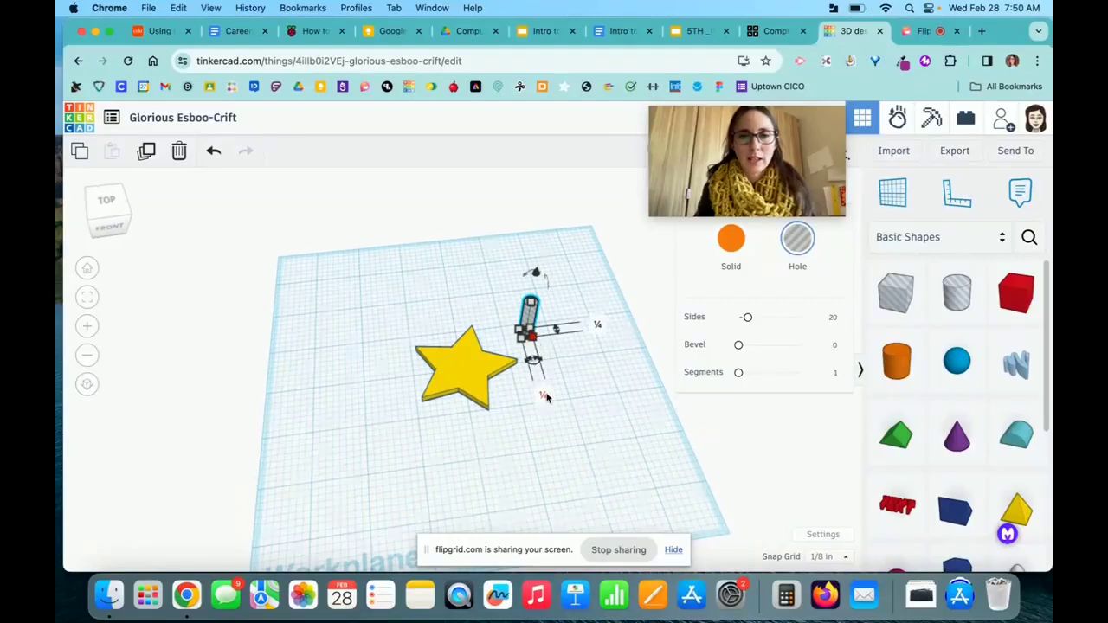
pyautogui.click(544, 397)
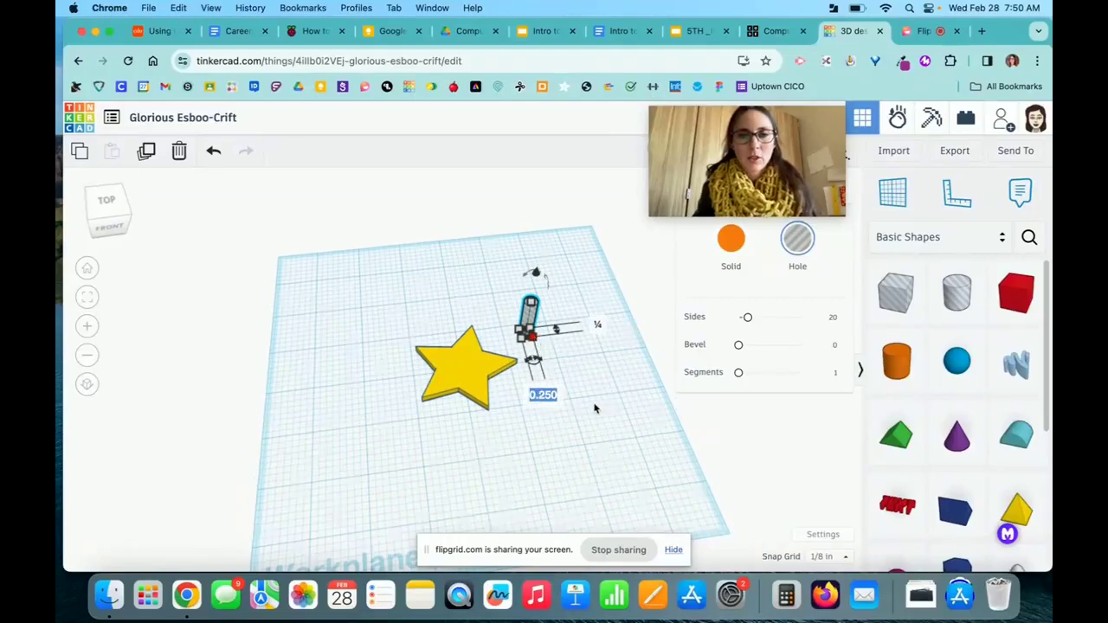
pyautogui.write('.125')
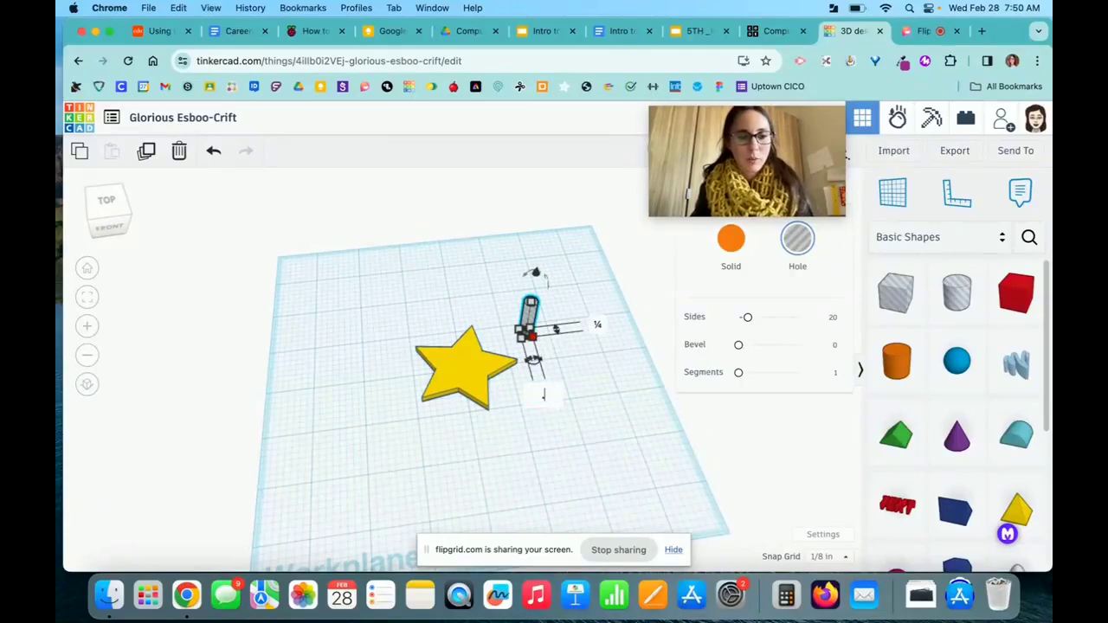
pyautogui.click(598, 326)
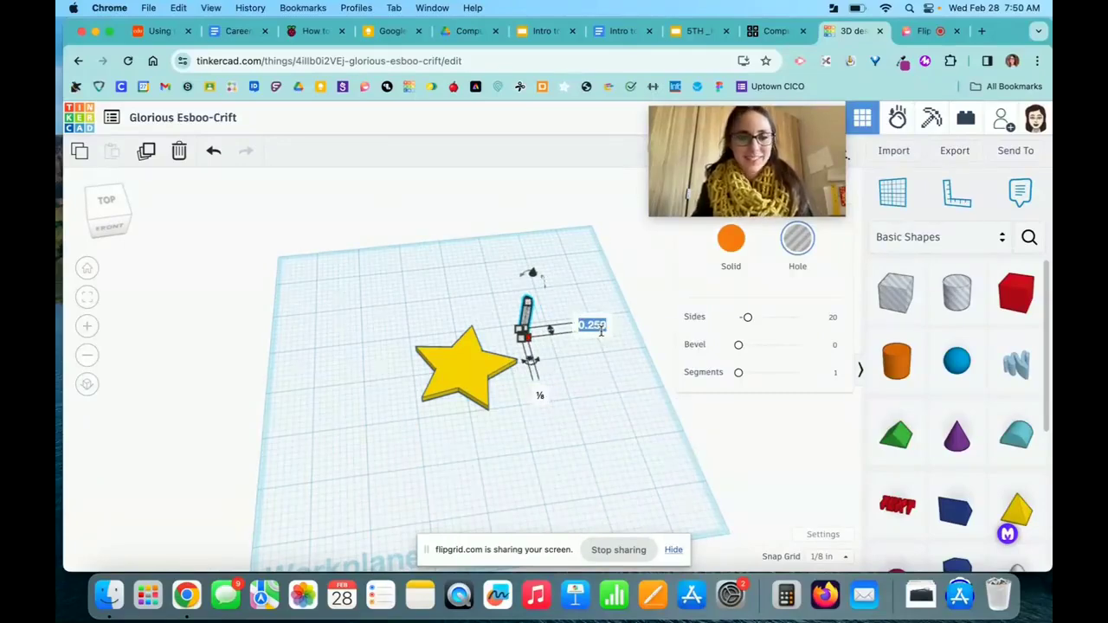
pyautogui.write('.125')
pyautogui.press('Return')
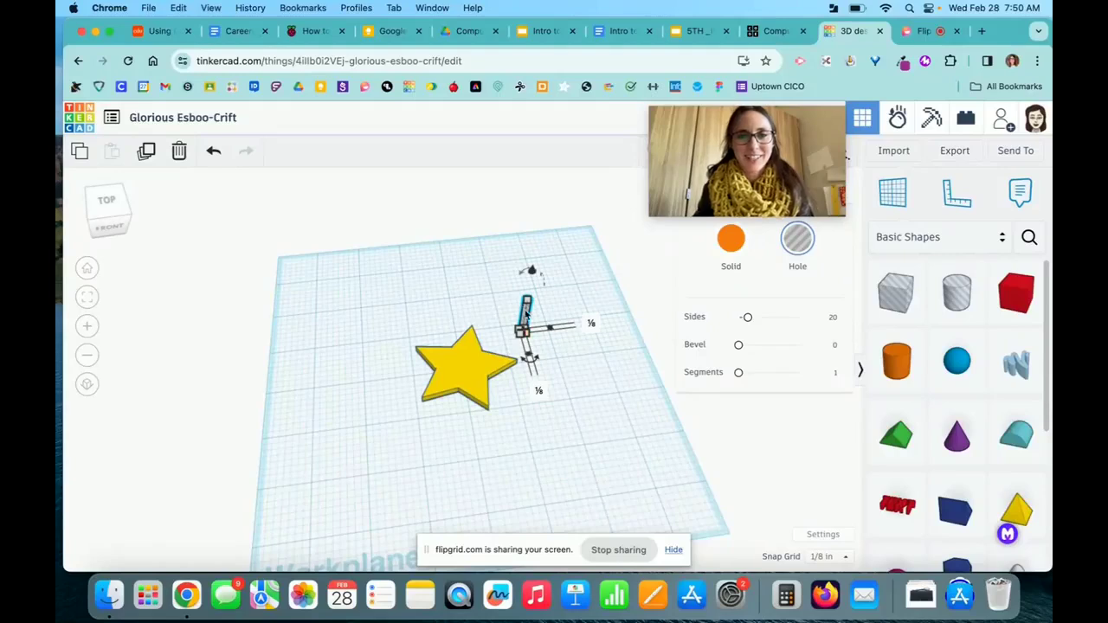
# Move the small hole onto the star, lower its height, and shift it toward the centre.
pyautogui.moveTo(526, 317); pyautogui.dragTo(449, 353)
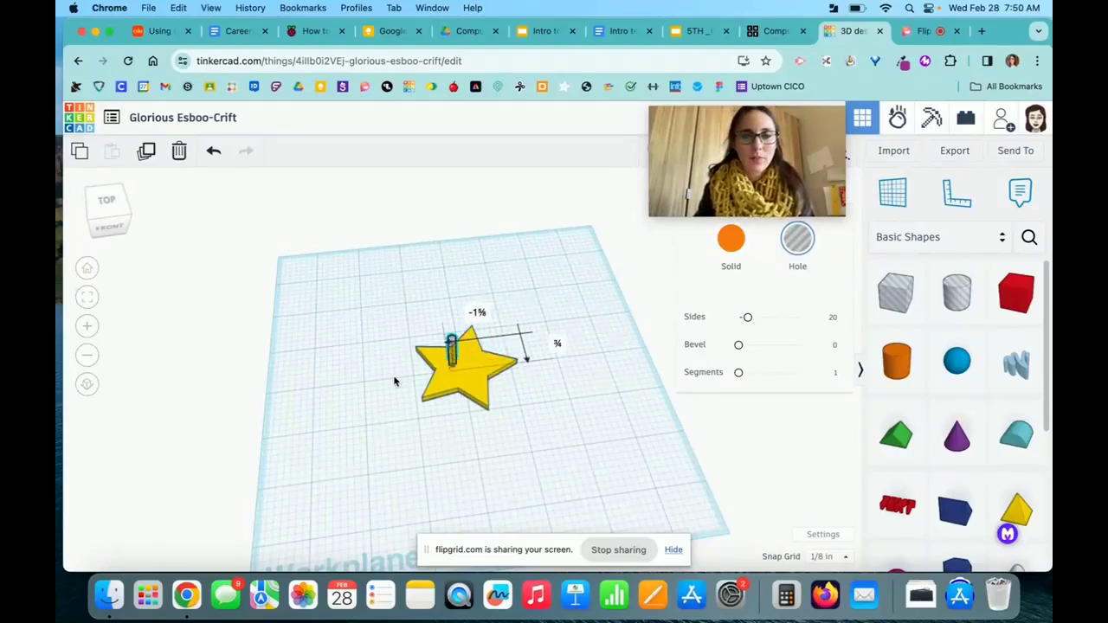
pyautogui.moveTo(395, 379); pyautogui.dragTo(391, 320, button='right')
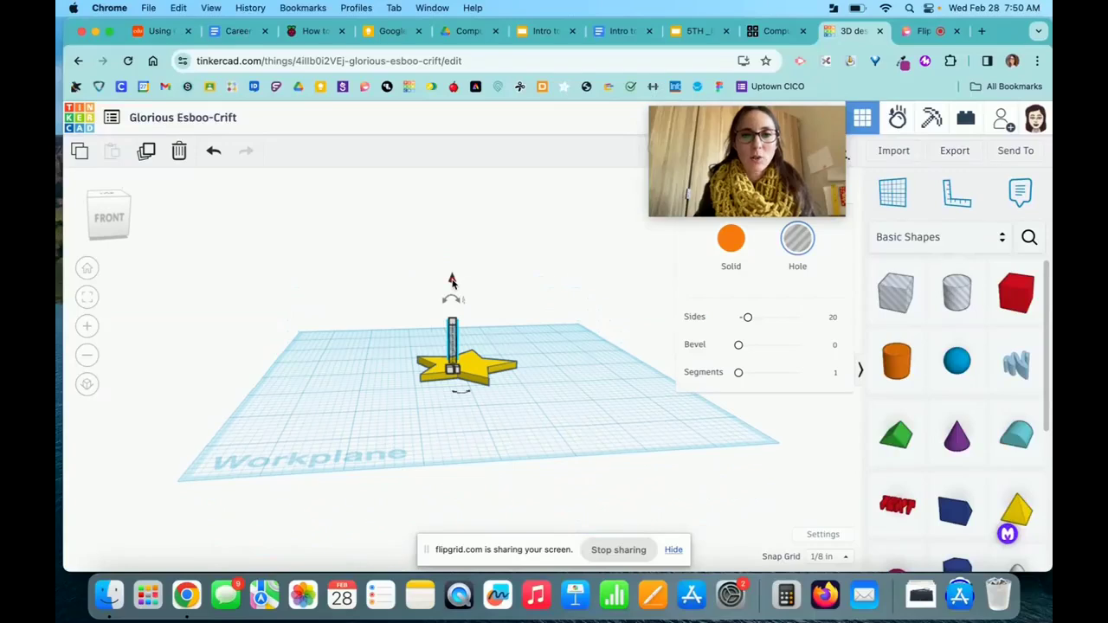
pyautogui.moveTo(452, 281); pyautogui.dragTo(452, 315)
pyautogui.moveTo(381, 403); pyautogui.dragTo(404, 459, button='right')
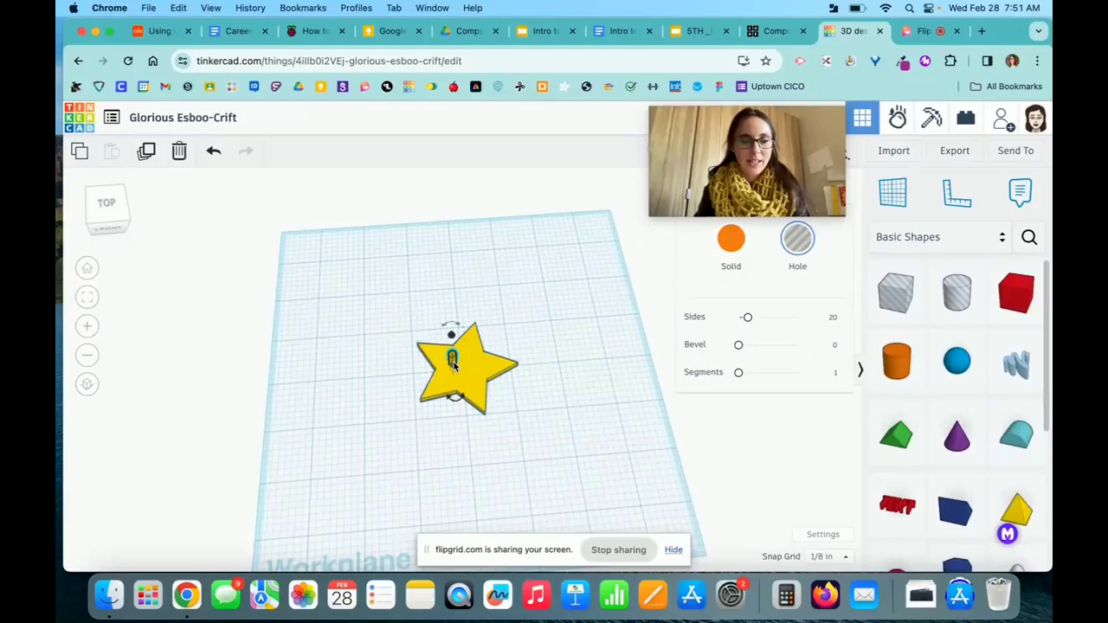
pyautogui.moveTo(453, 363); pyautogui.dragTo(471, 381)
# Marquee-select the star with its three holes and Group them into one shape.
pyautogui.click(545, 417)
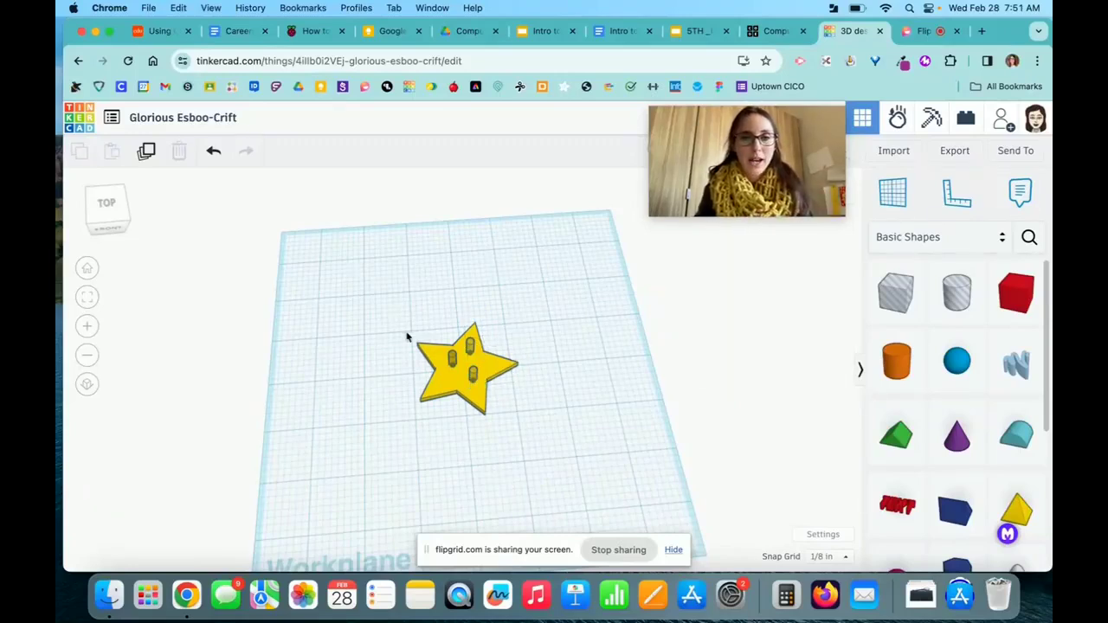
pyautogui.moveTo(389, 321); pyautogui.dragTo(561, 448)
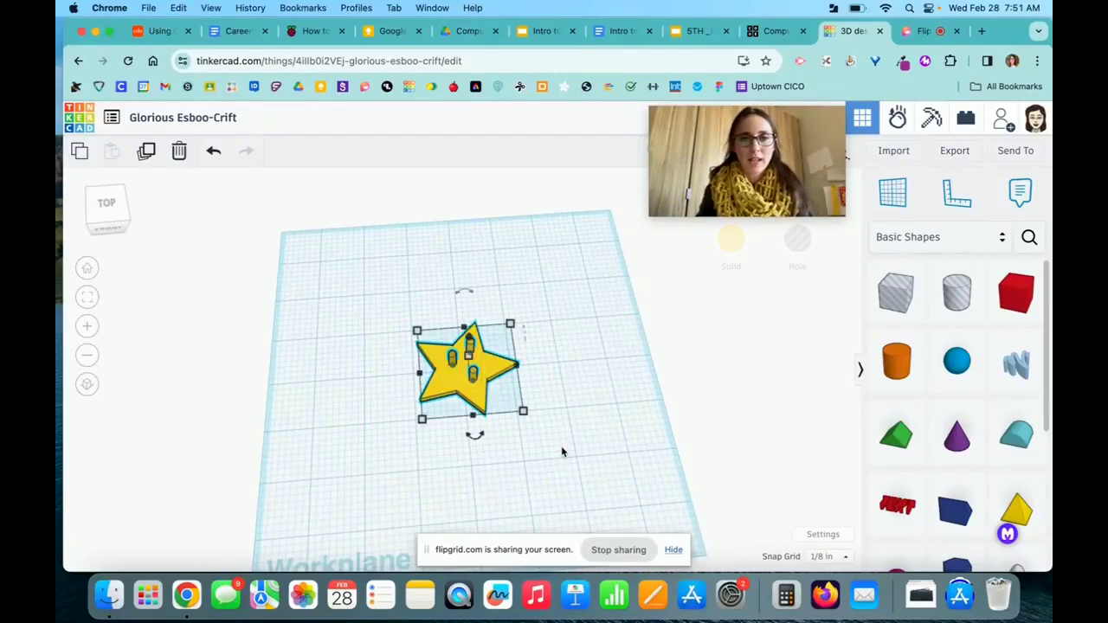
pyautogui.moveTo(795, 112); pyautogui.dragTo(847, 437)
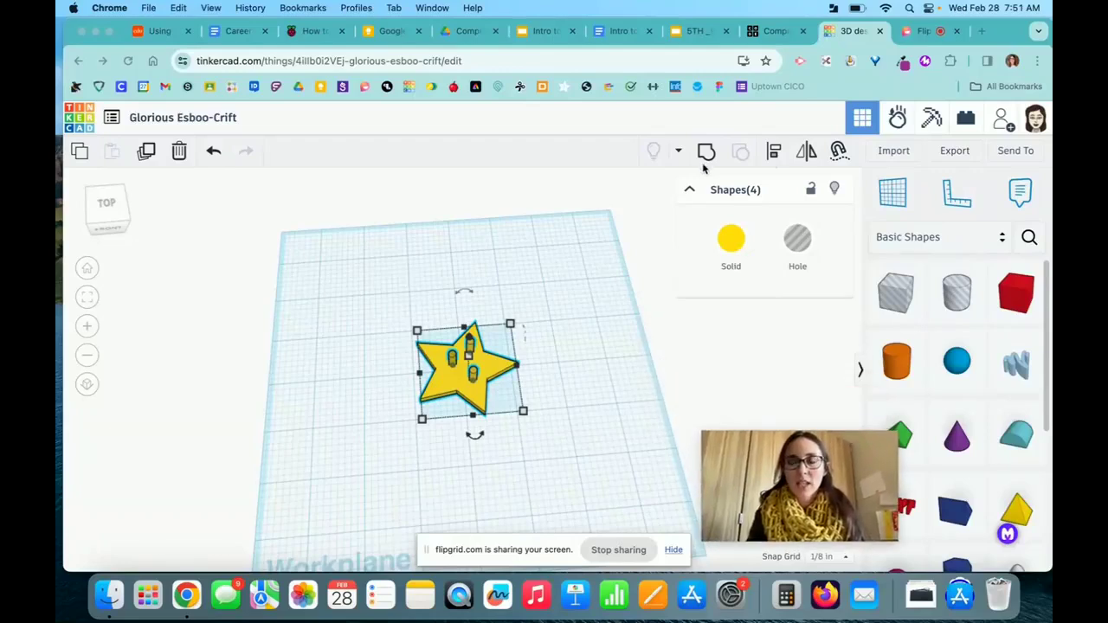
pyautogui.keyDown('ctrl'); pyautogui.scroll(3, 706, 152); pyautogui.keyUp('ctrl')
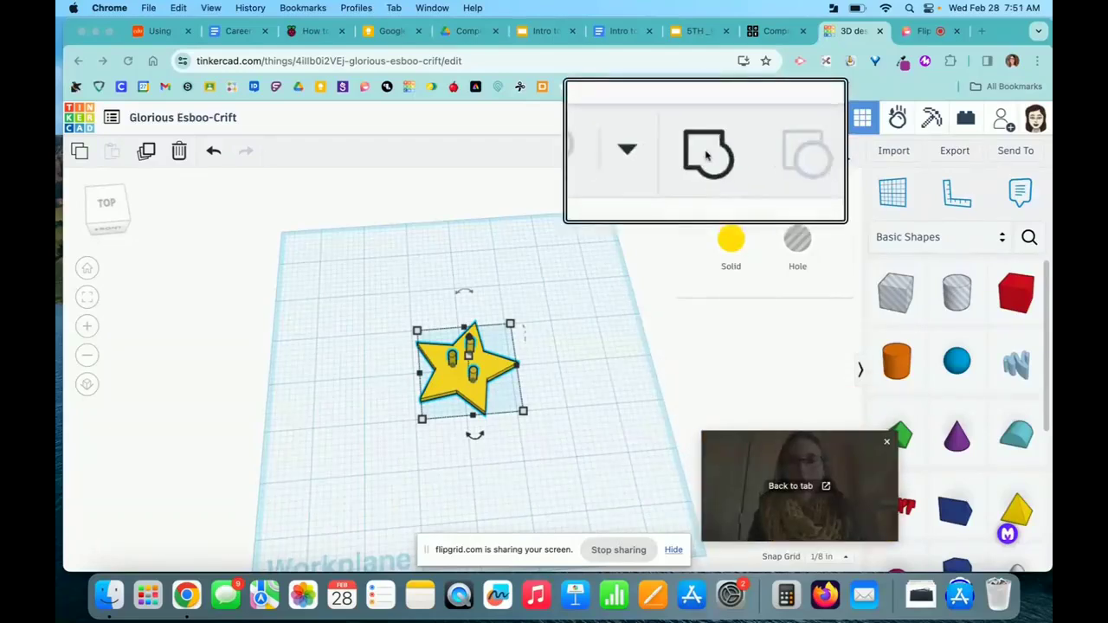
pyautogui.keyDown('ctrl'); pyautogui.scroll(-3, 706, 153); pyautogui.keyUp('ctrl')
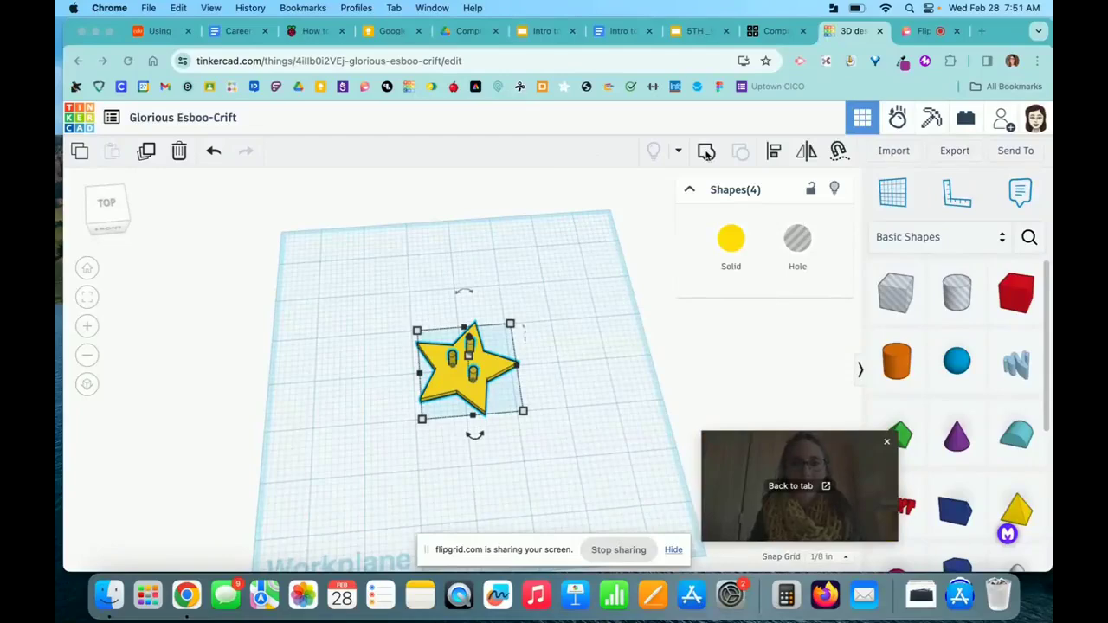
pyautogui.click(706, 152)
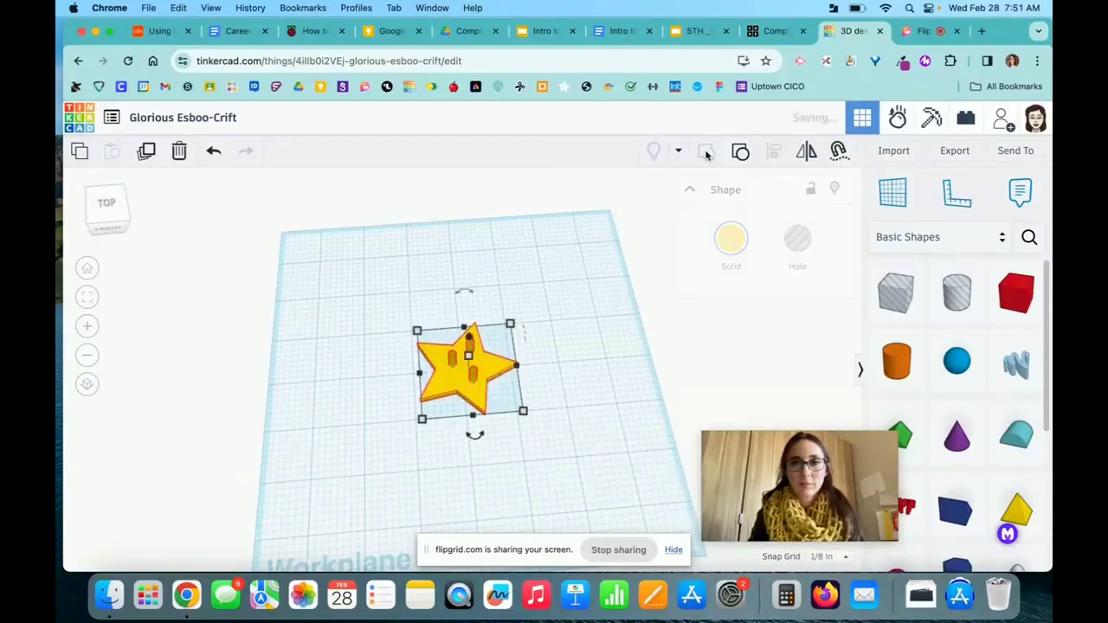
pyautogui.click(595, 366)
# Change the project title at top left to 'star cutout for laser cutter'.
pyautogui.moveTo(573, 383)
pyautogui.mouseDown(button='right')
pyautogui.moveTo(544, 444)
pyautogui.moveTo(571, 389)
pyautogui.mouseUp(button='right')
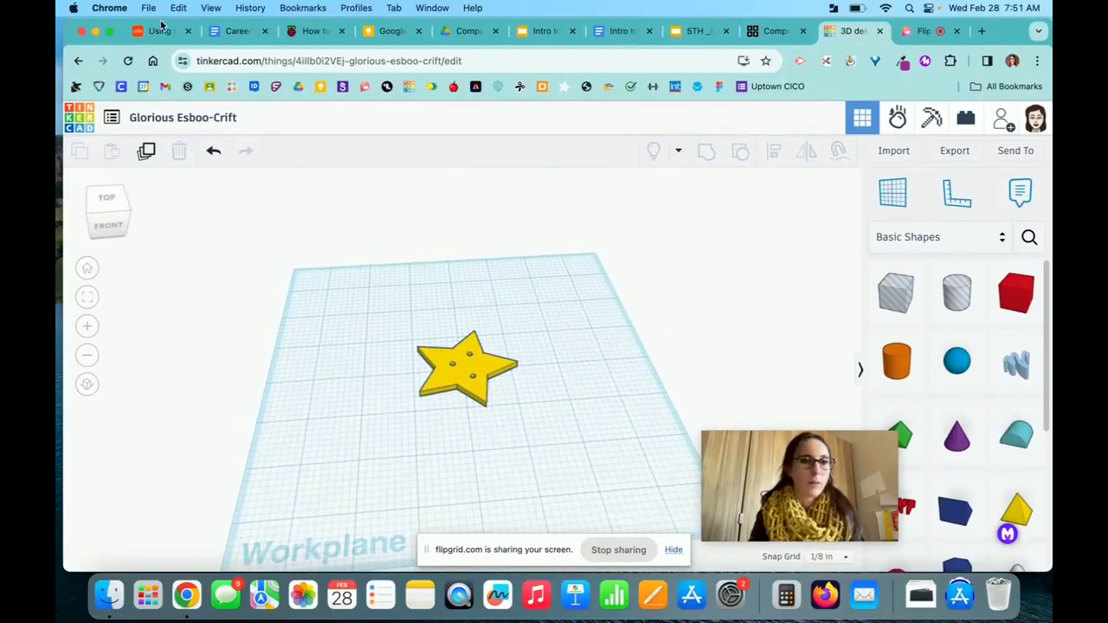
pyautogui.click(182, 119)
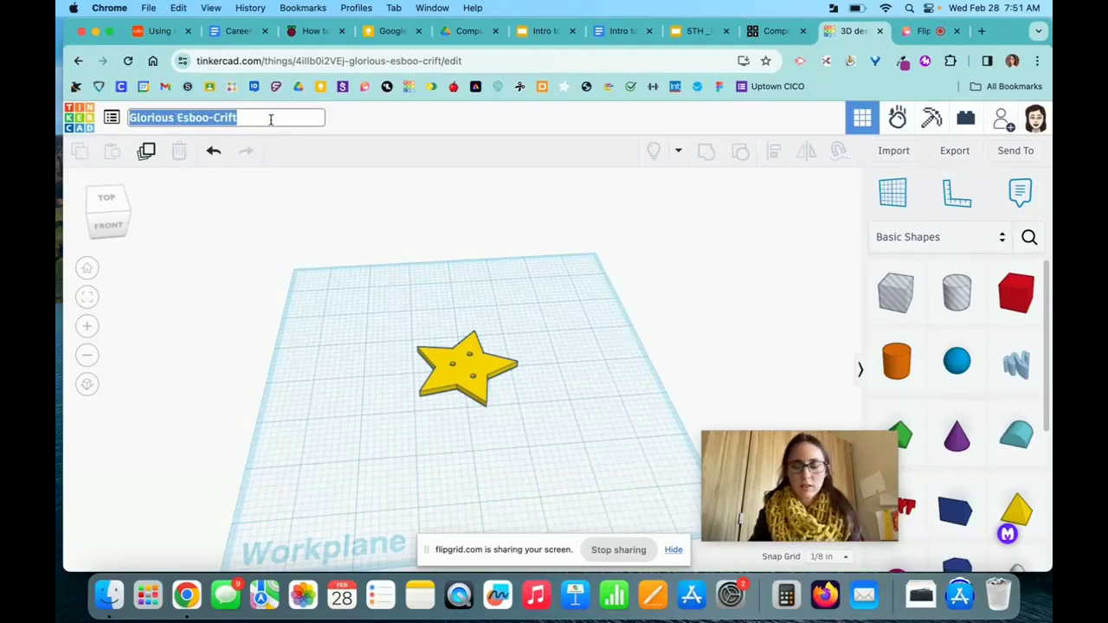
pyautogui.write('star cutout')
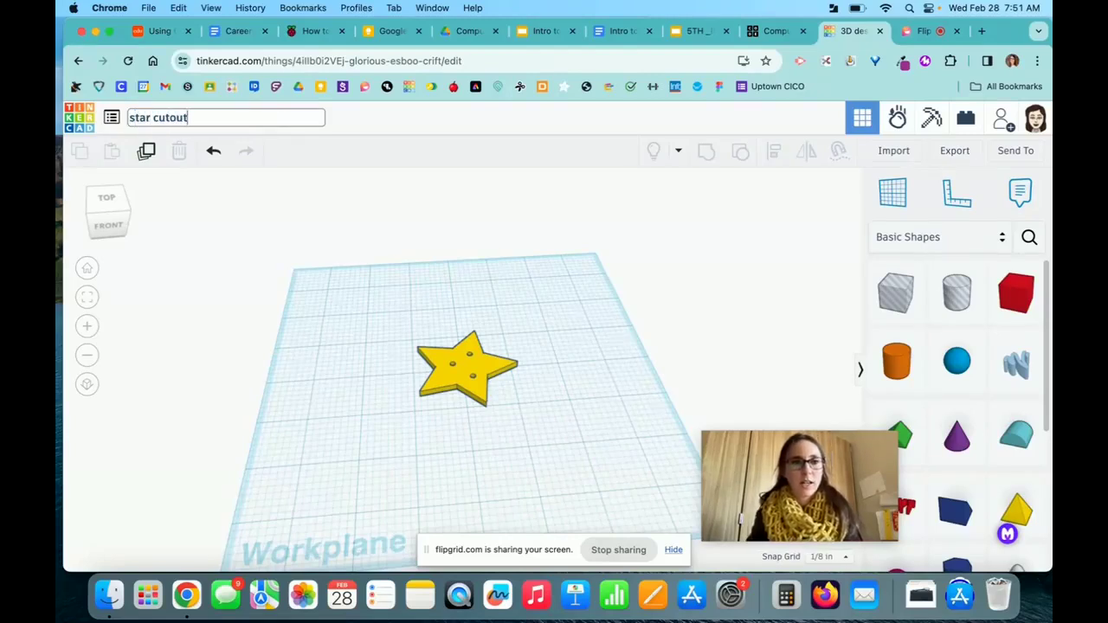
pyautogui.write(' for laser cutter')
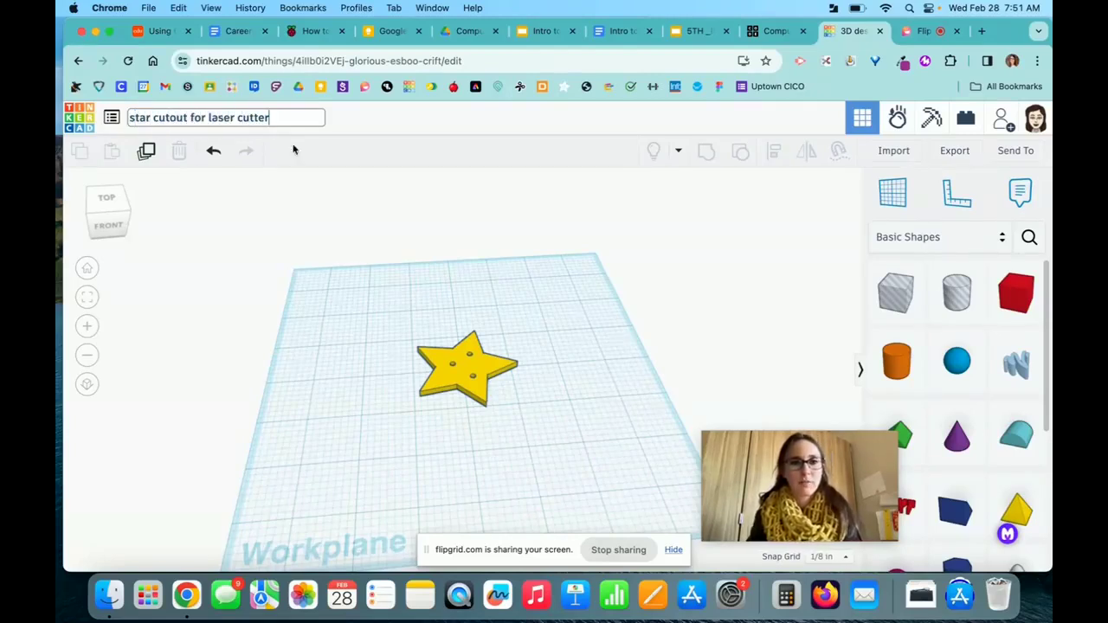
pyautogui.click(365, 205)
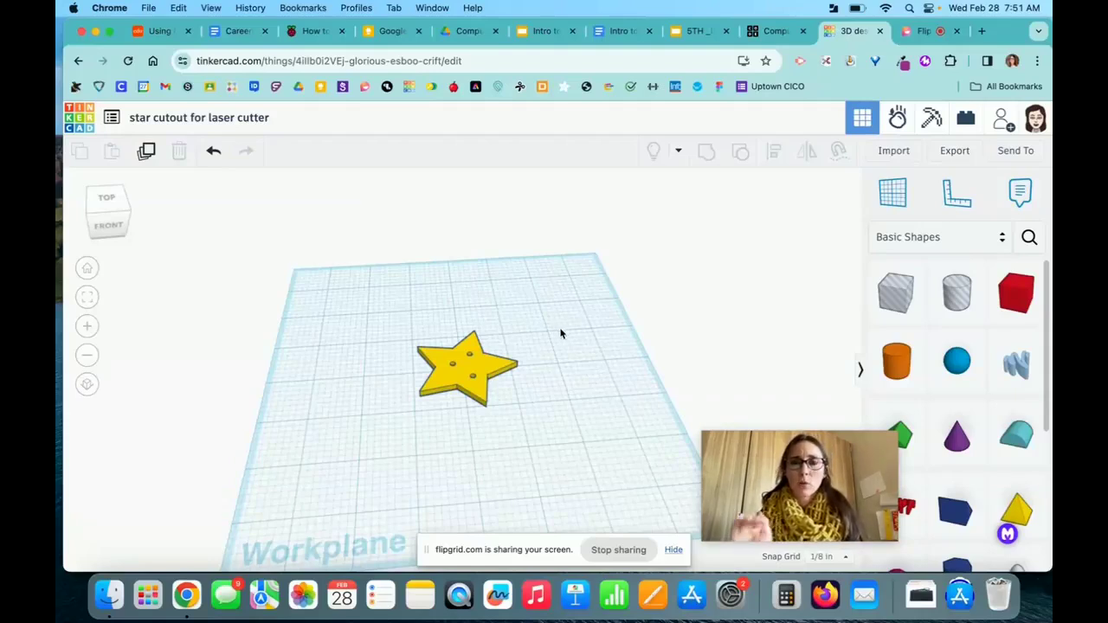
# View the holed star from above and export it as an .SVG file for laser cutting.
pyautogui.moveTo(560, 333); pyautogui.dragTo(543, 400, button='right')
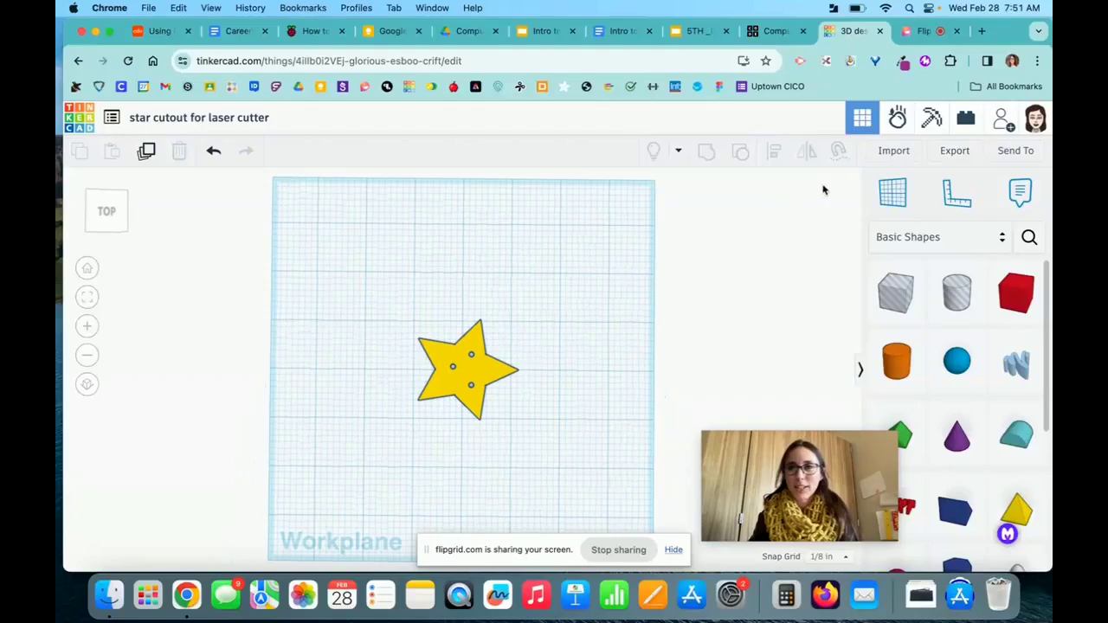
pyautogui.click(955, 154)
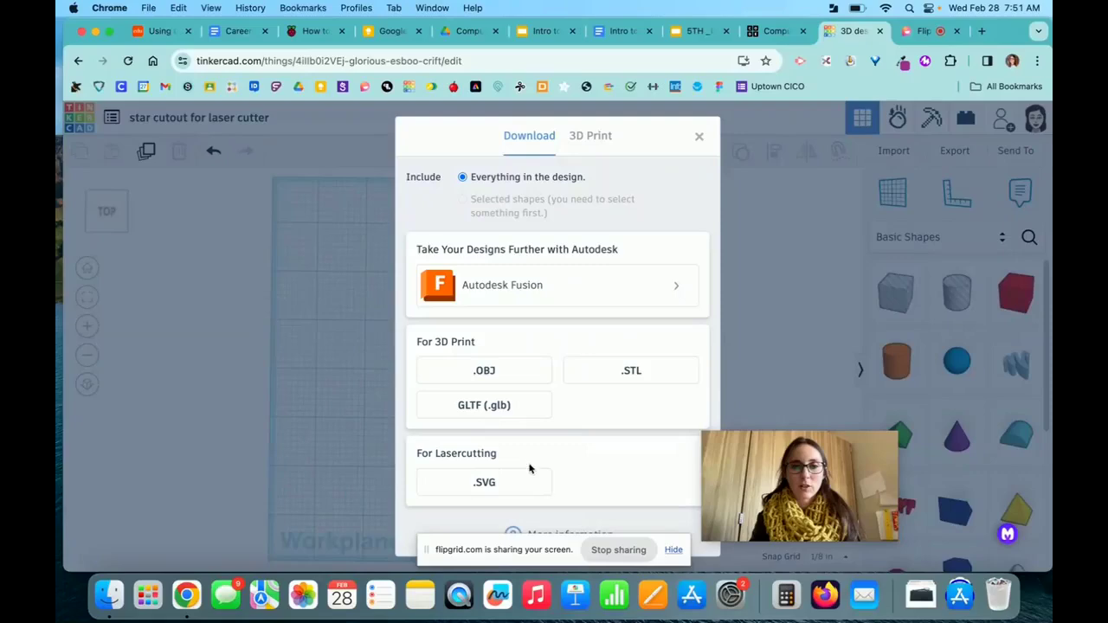
pyautogui.click(509, 490)
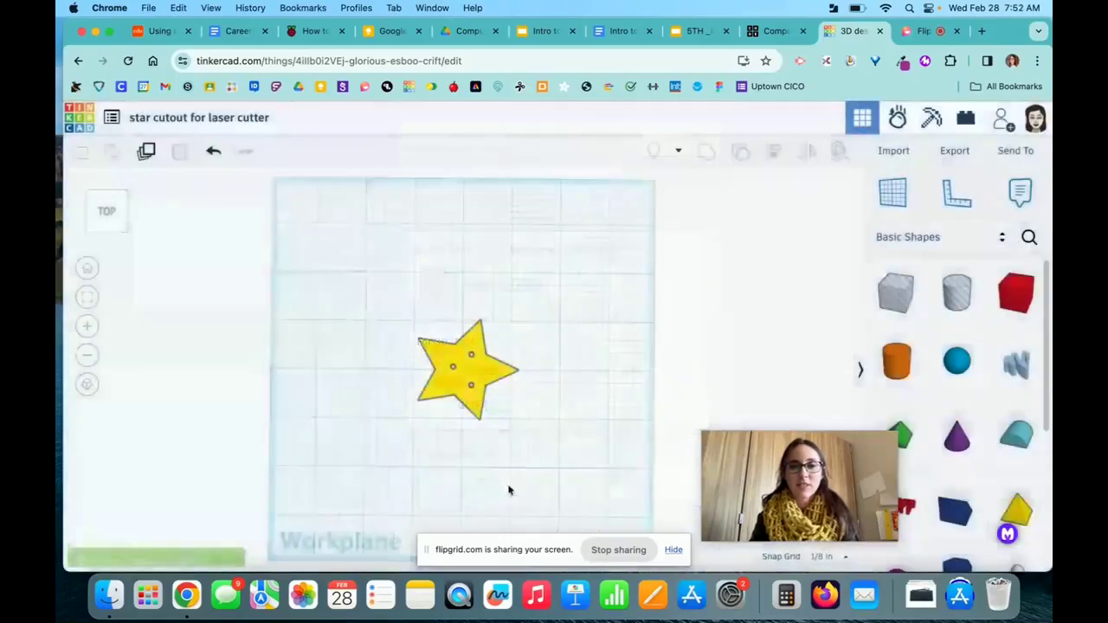